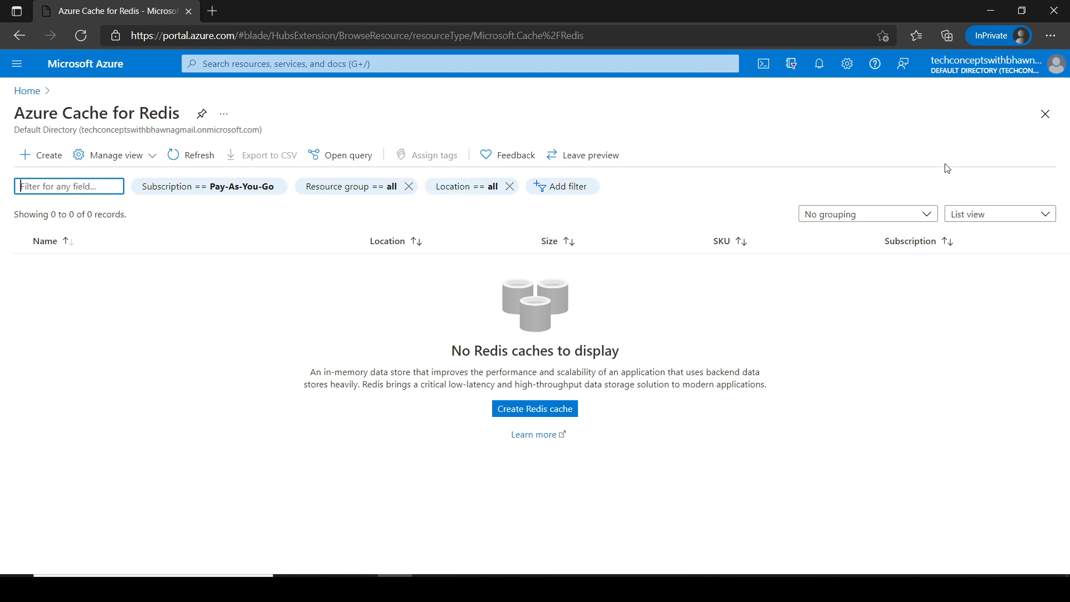
Start a new Redis cache, assign it to the existing demo resource group and enter its DNS name
{"action": "left_click", "coordinate": [50, 161]}
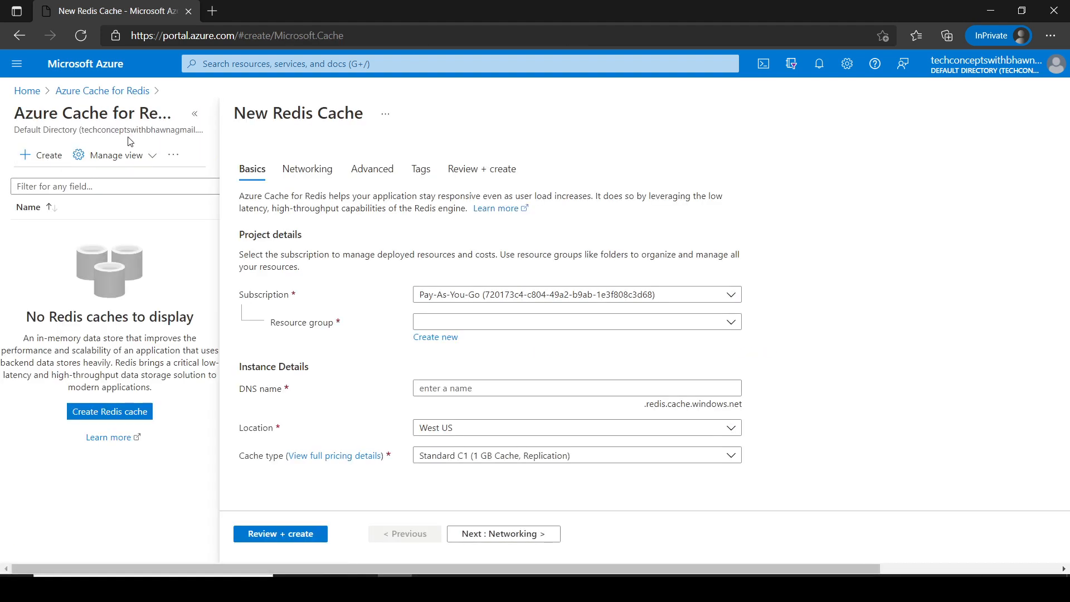
{"action": "left_click", "coordinate": [548, 326]}
{"action": "left_click", "coordinate": [464, 372]}
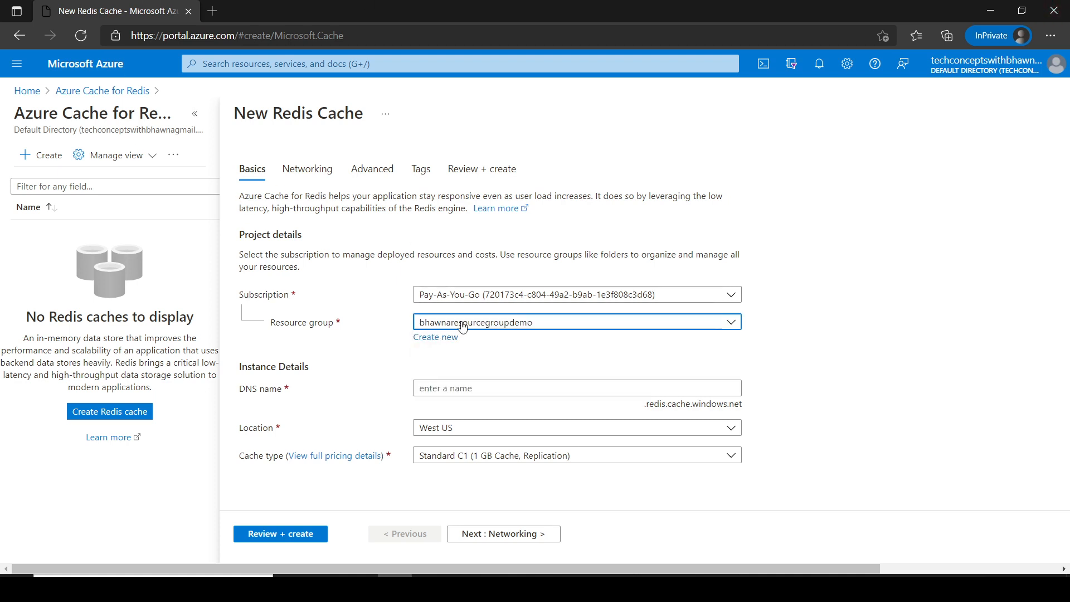
{"action": "left_click", "coordinate": [486, 390]}
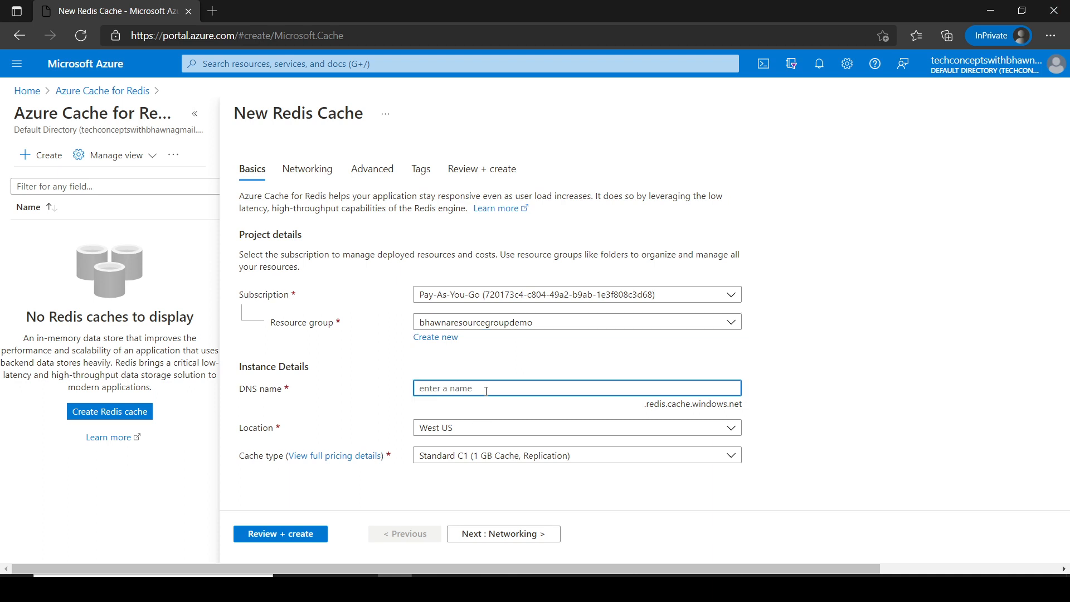
{"action": "type", "text": "bhawnabedi"}
Set the Redis cache's location to South India and its cache type to Basic C0 (250 MB Cache)
{"action": "left_click", "coordinate": [573, 430]}
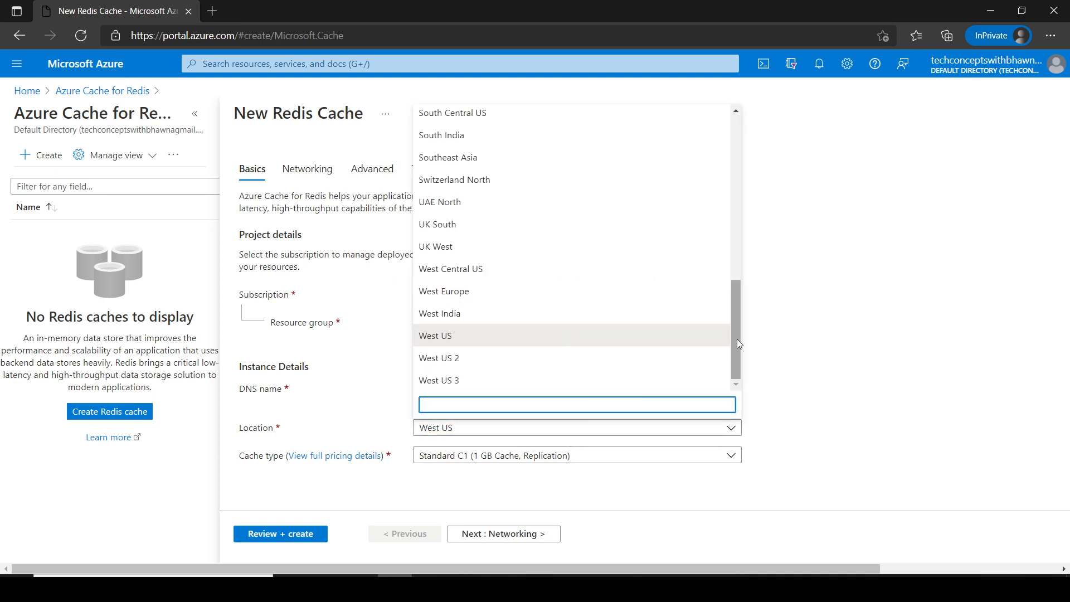
{"action": "left_click", "coordinate": [485, 135]}
{"action": "left_click", "coordinate": [491, 461]}
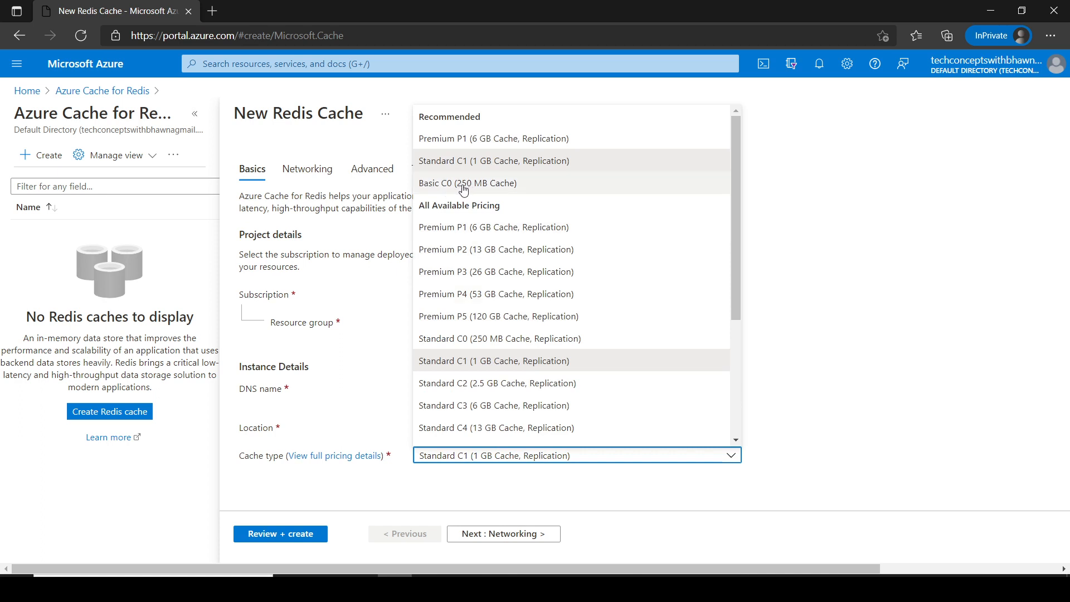
{"action": "left_click", "coordinate": [463, 190]}
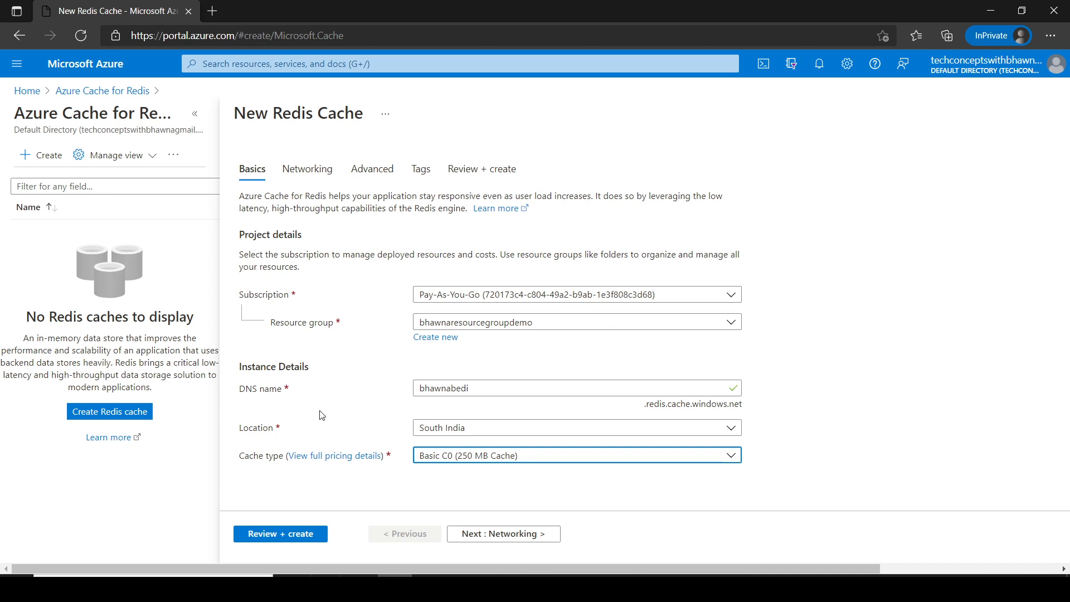
Keep the default networking, set the Redis version to (PREVIEW) 6, leave the tags empty and create the cache
{"action": "left_click", "coordinate": [471, 536]}
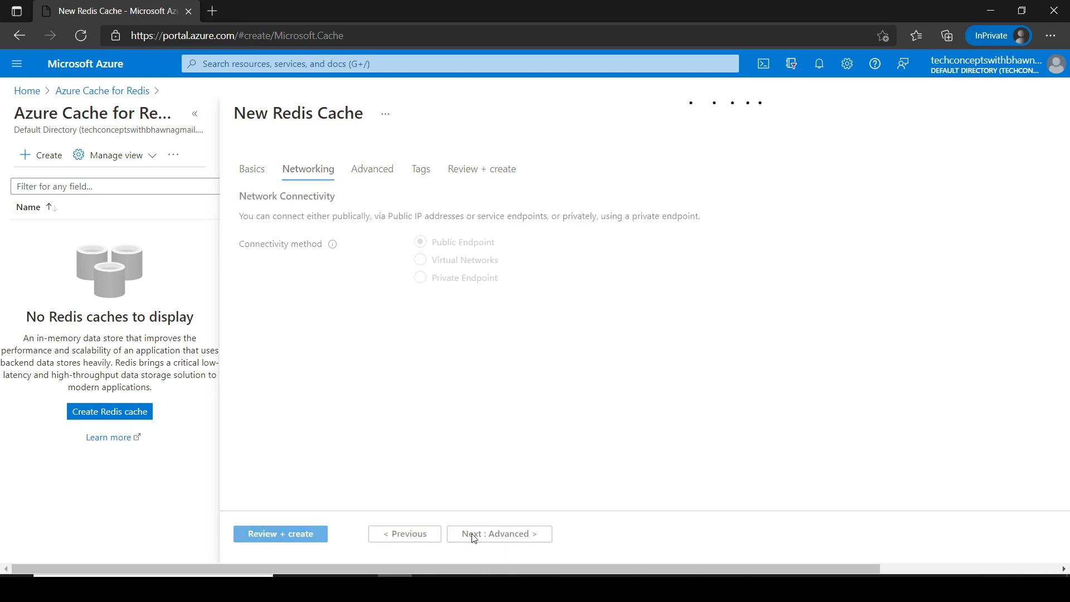
{"action": "left_click", "coordinate": [474, 539]}
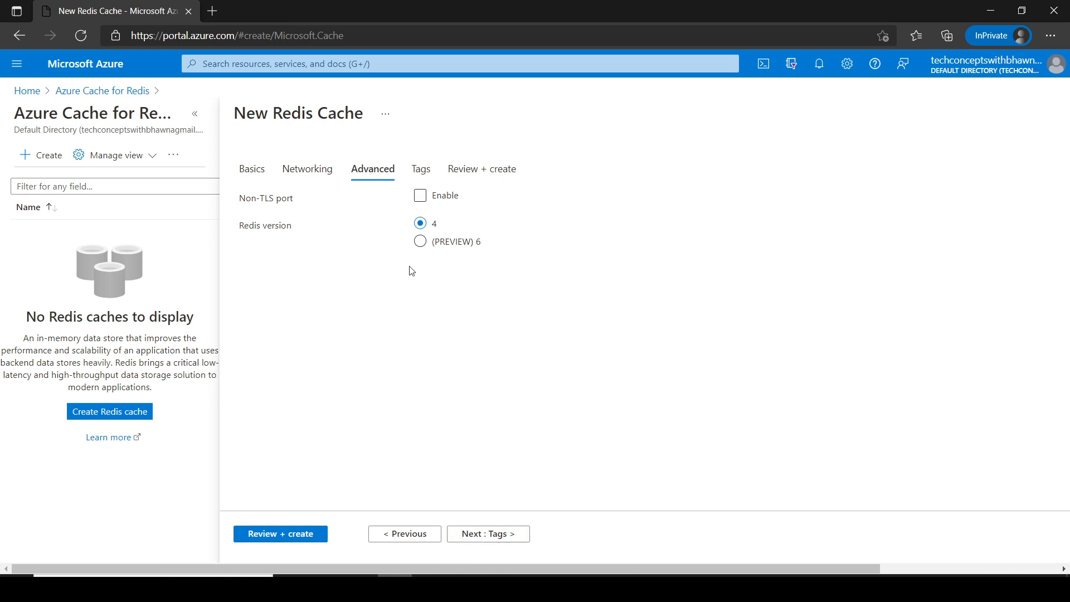
{"action": "left_click", "coordinate": [425, 242]}
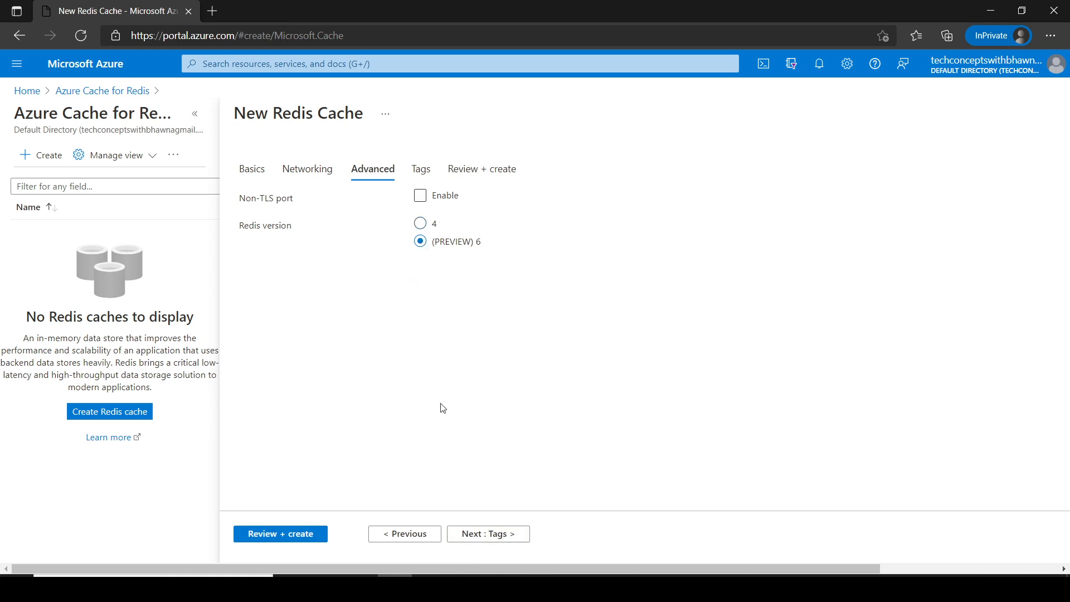
{"action": "left_click", "coordinate": [496, 534]}
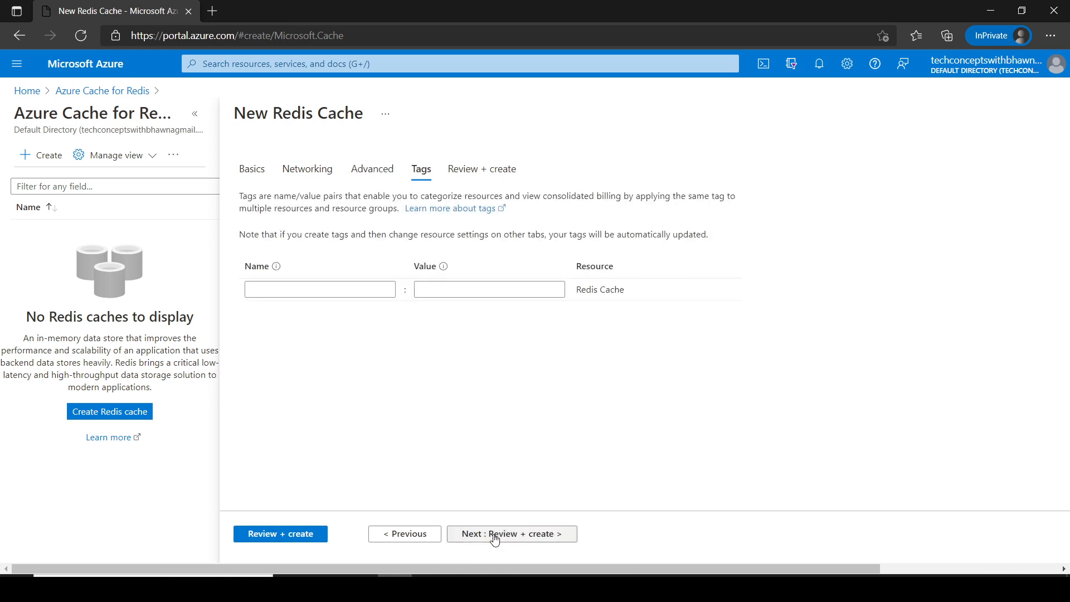
{"action": "left_click", "coordinate": [495, 535]}
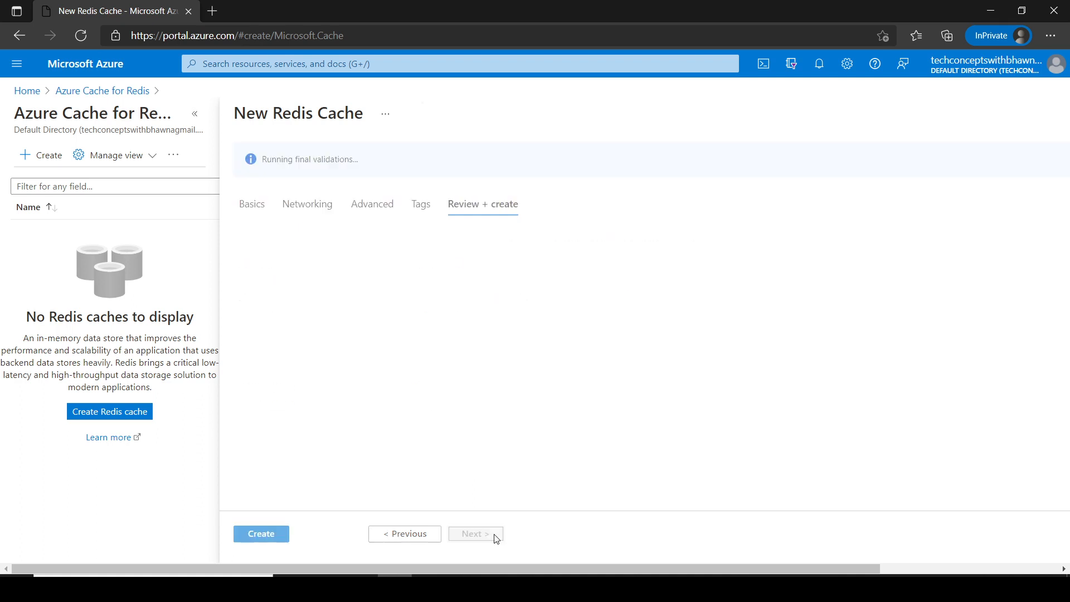
{"action": "left_click", "coordinate": [258, 535]}
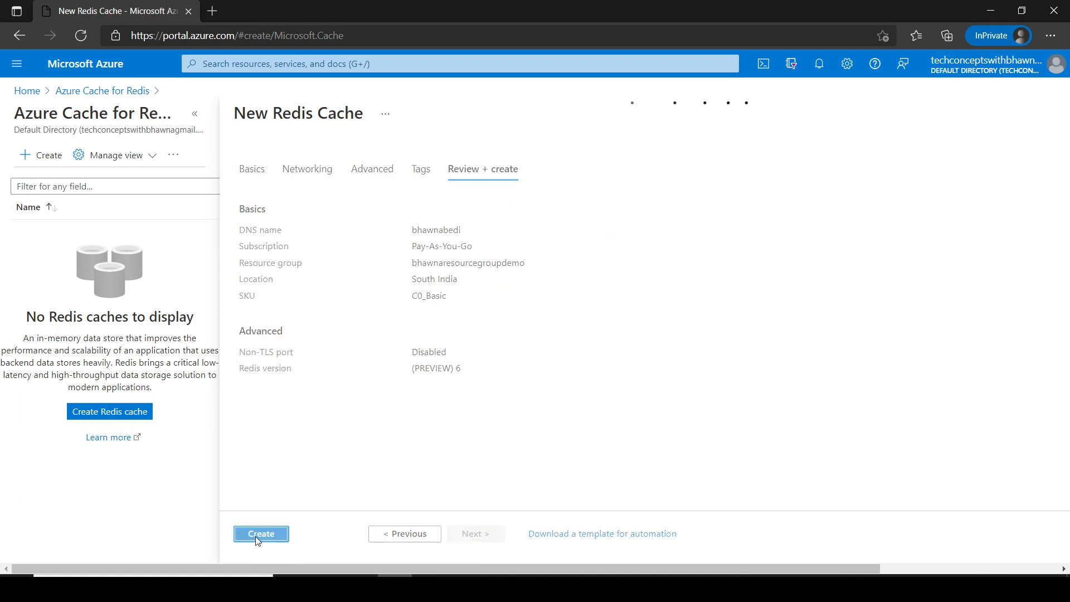
Open the Azure portal in a second browser tab and go to its home page
{"action": "left_click", "coordinate": [226, 39]}
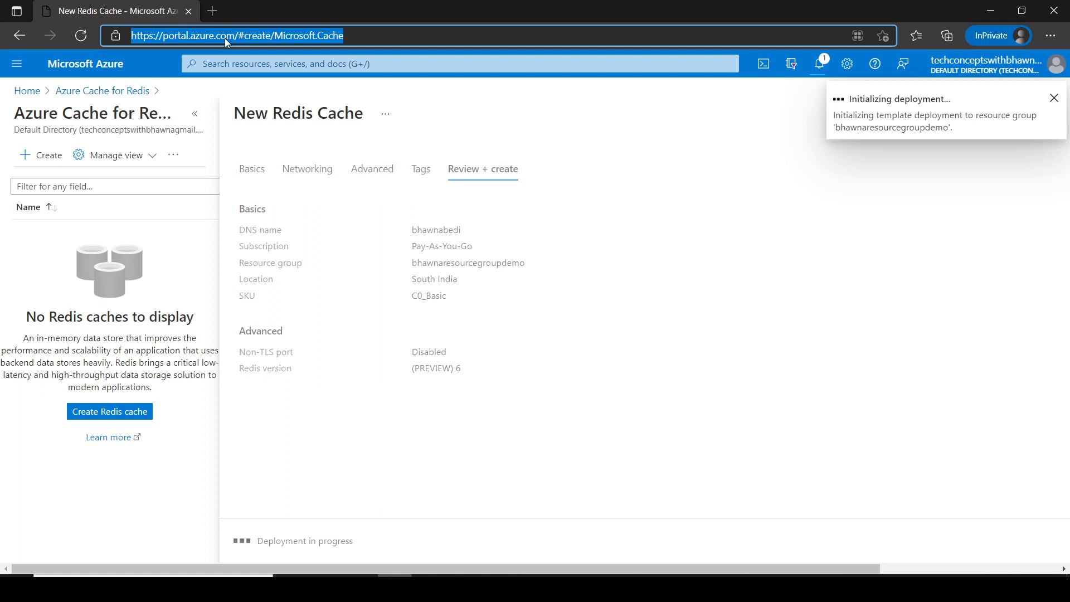
{"action": "key", "text": "ctrl+c"}
{"action": "left_click", "coordinate": [211, 11]}
{"action": "key", "text": "ctrl+v"}
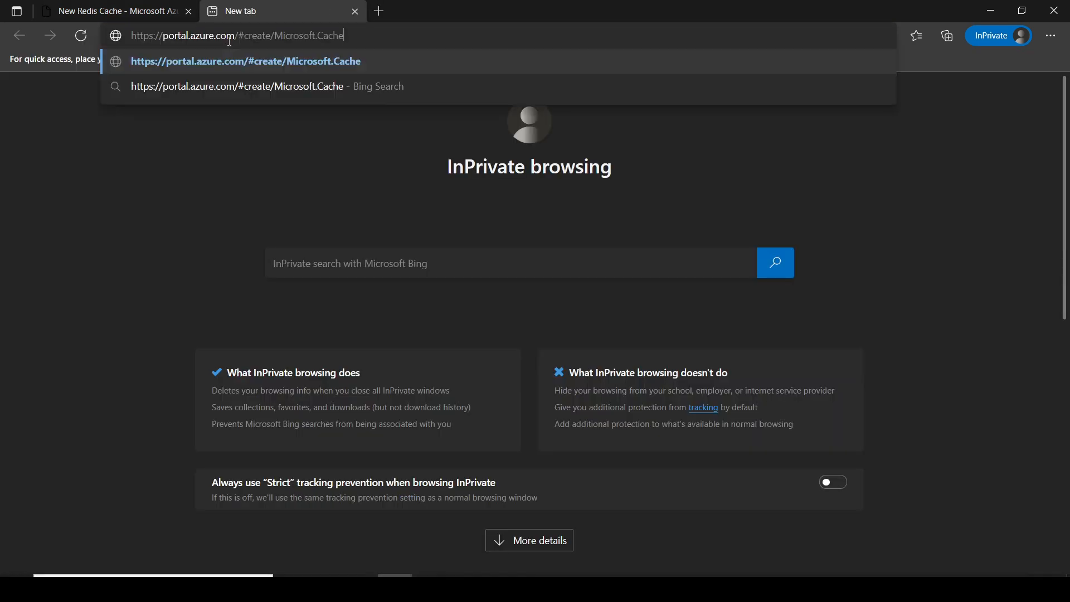
{"action": "key", "text": "Return"}
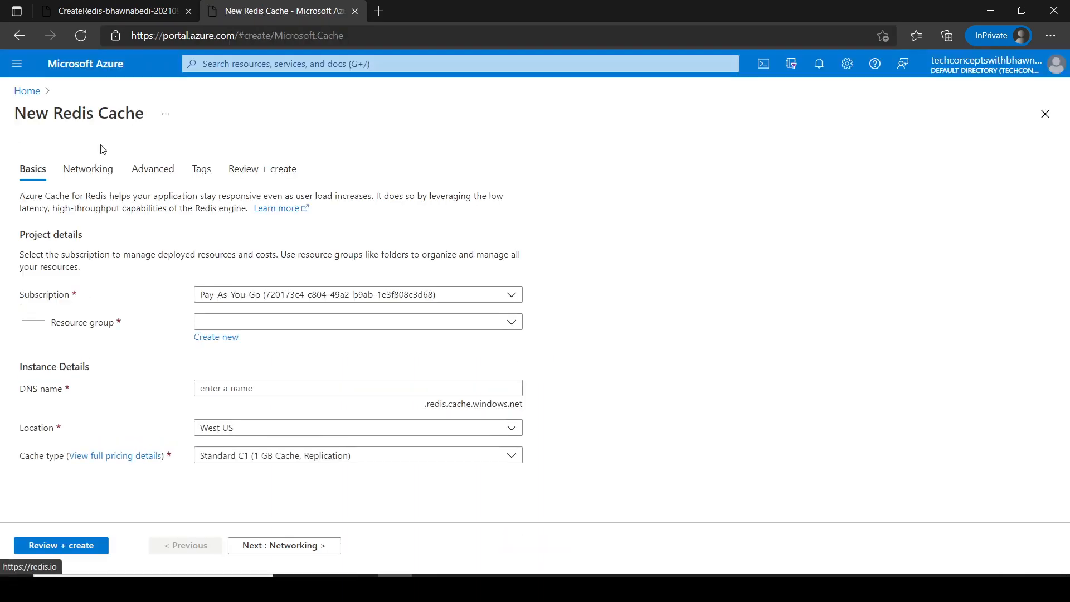
{"action": "left_click", "coordinate": [101, 76]}
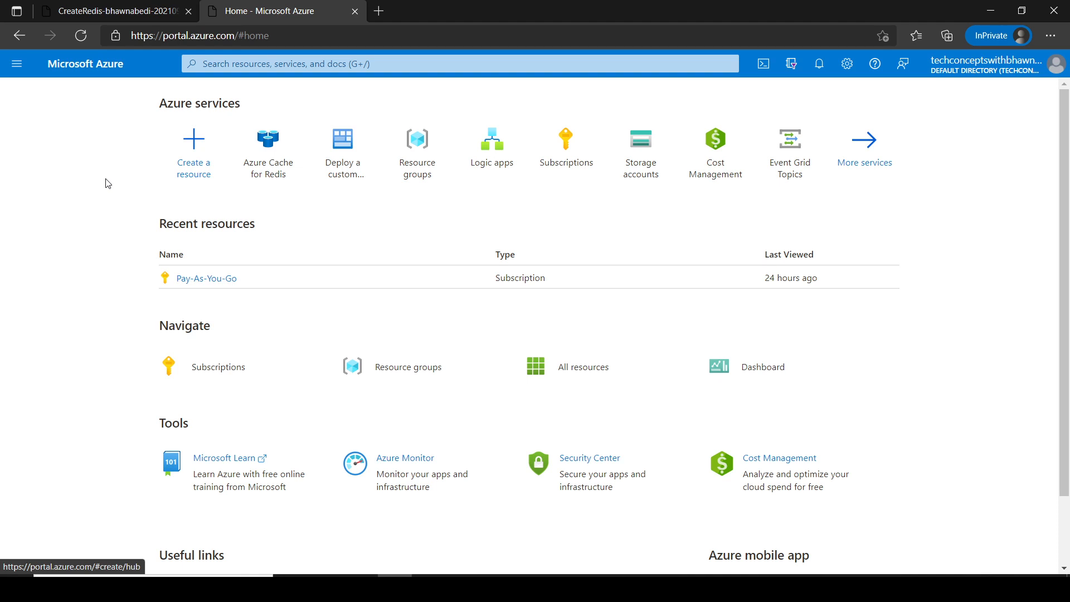
Open a custom deployment with a self-built template and examine the blank template's JSON structure
{"action": "left_click", "coordinate": [360, 175]}
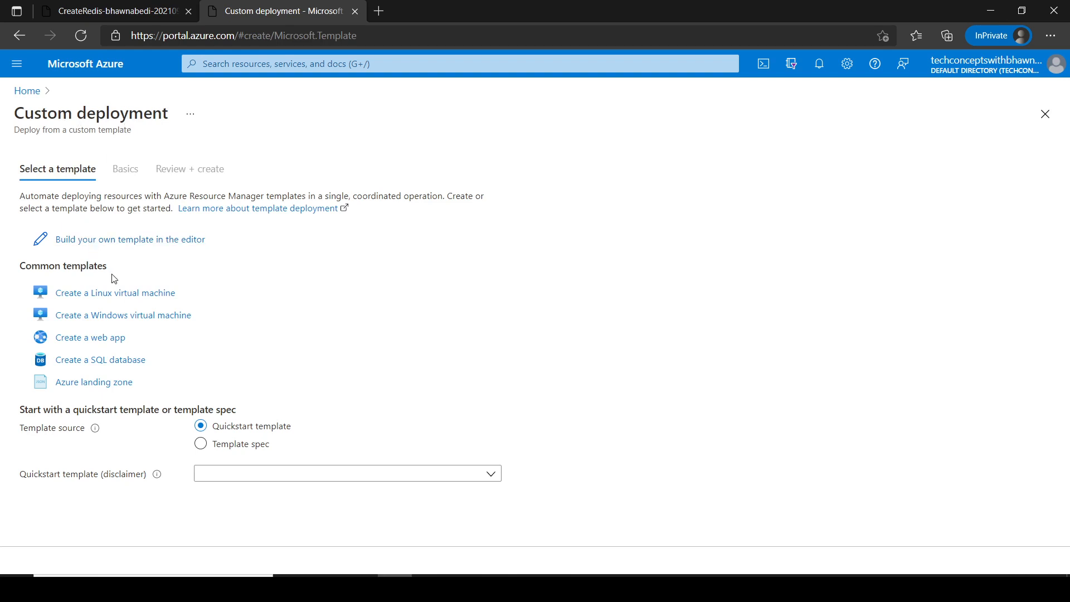
{"action": "left_click", "coordinate": [122, 240]}
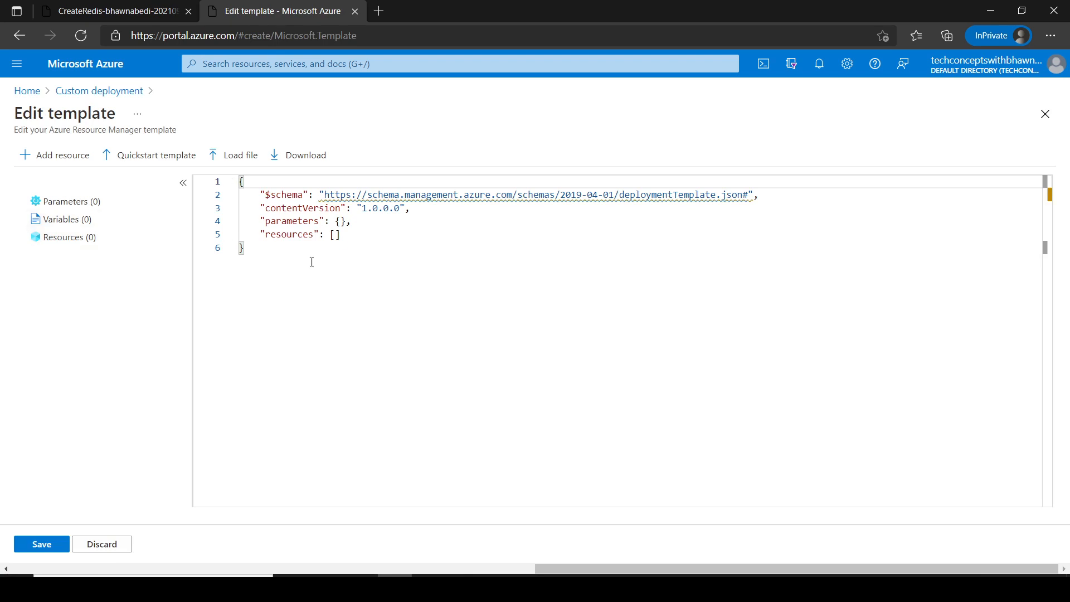
{"action": "left_click", "coordinate": [231, 182]}
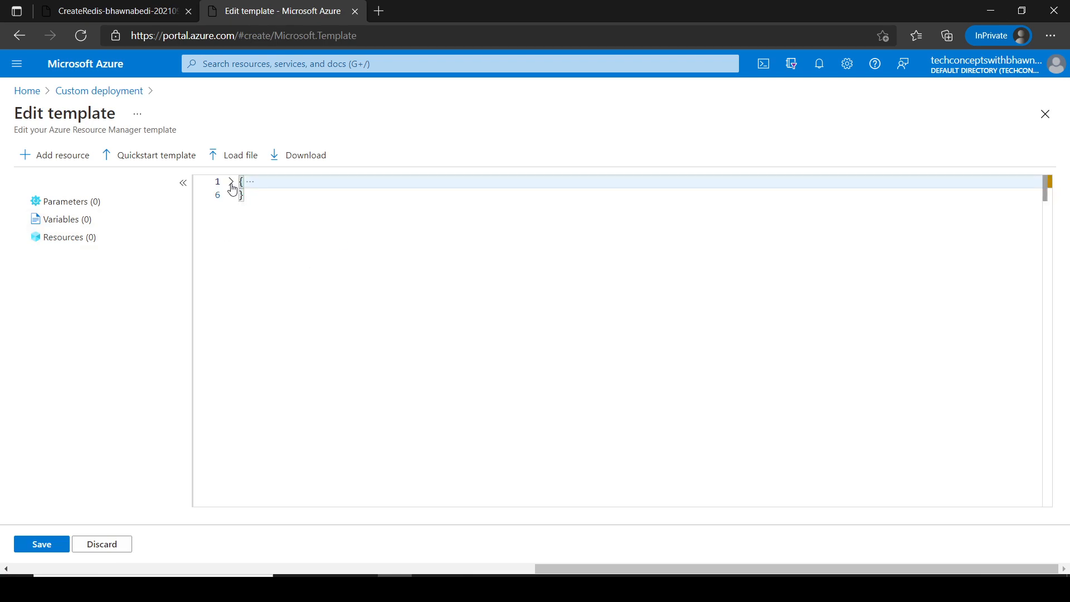
{"action": "left_click", "coordinate": [230, 182]}
{"action": "left_click_drag", "start_coordinate": [258, 292], "coordinate": [238, 180]}
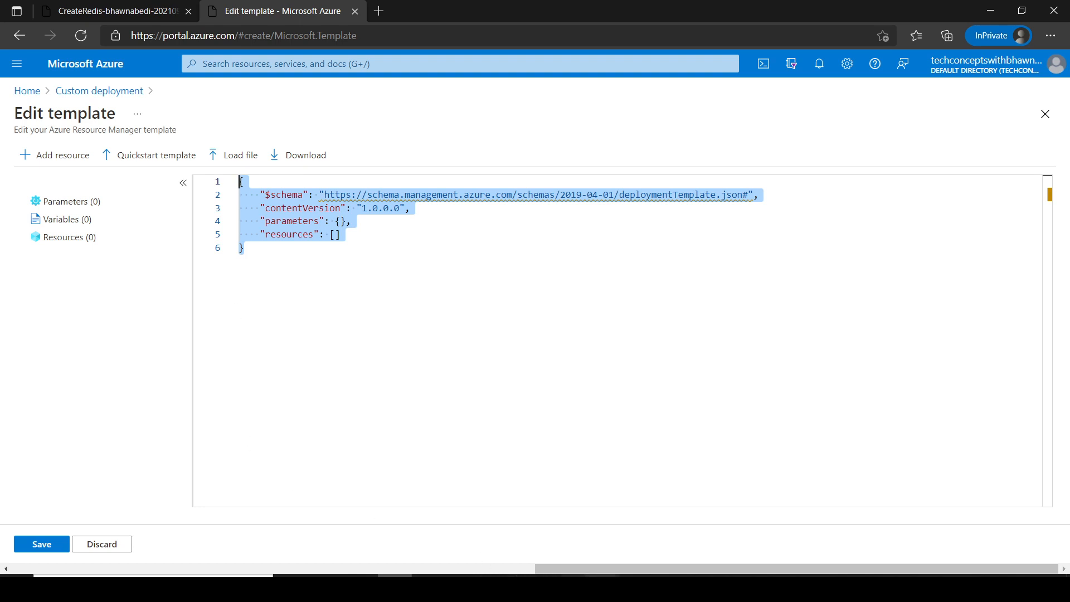
Open the Azure-Samples/azure-event-grid-viewer GitHub repository in a new tab and launch its Deploy to Azure template
{"action": "key", "text": "alt+Tab"}
{"action": "left_click_drag", "start_coordinate": [349, 73], "coordinate": [26, 63]}
{"action": "left_click", "coordinate": [989, 8]}
{"action": "left_click", "coordinate": [374, 10]}
{"action": "key", "text": "ctrl+v"}
{"action": "key", "text": "Return"}
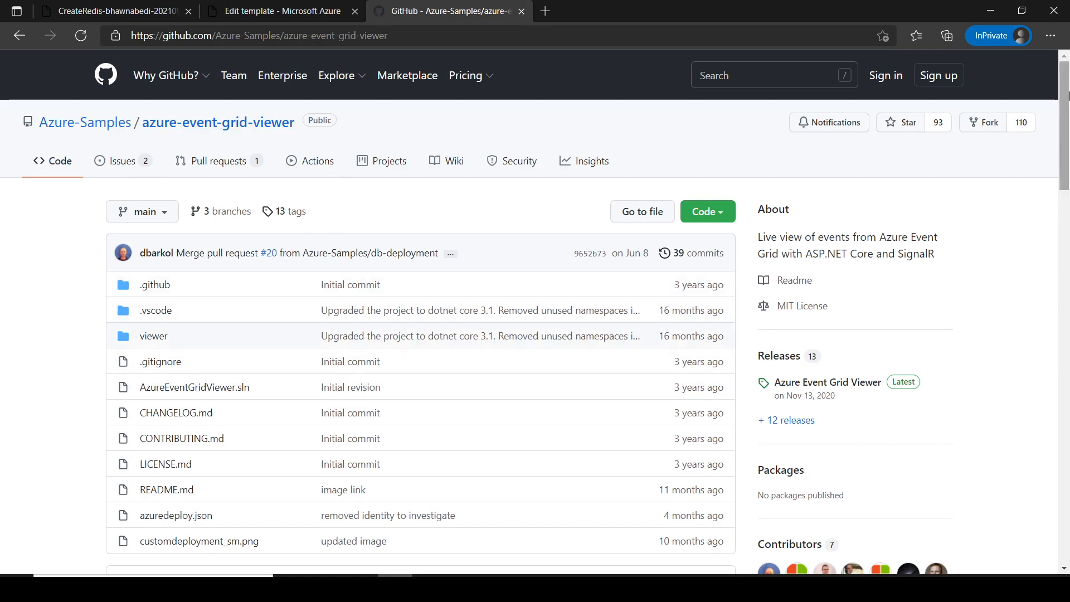
{"action": "scroll", "coordinate": [1066, 95], "scroll_direction": "down", "scroll_amount": 10}
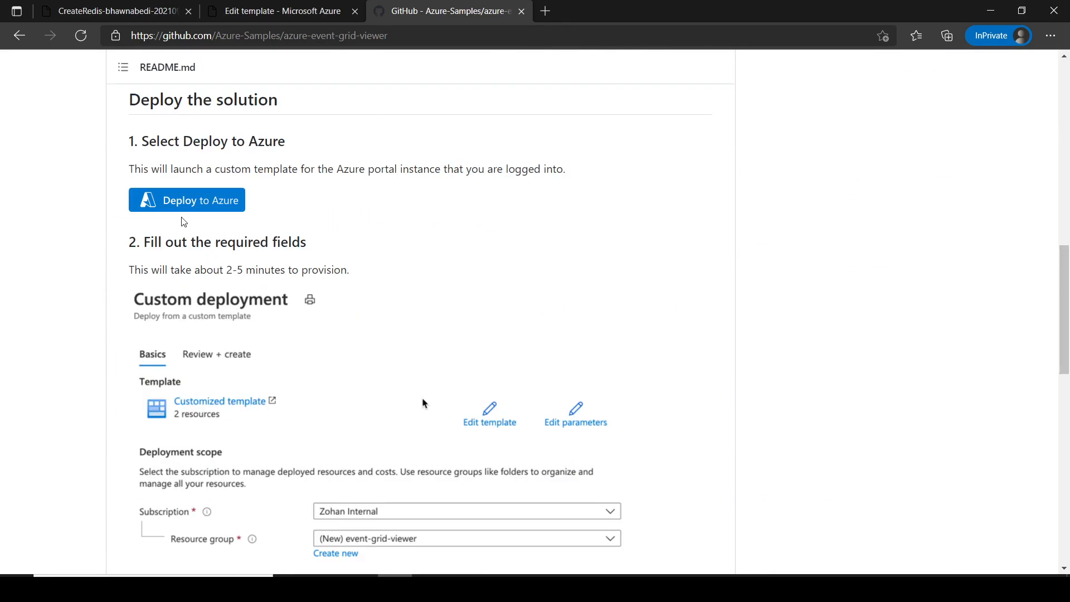
{"action": "left_click", "coordinate": [180, 207]}
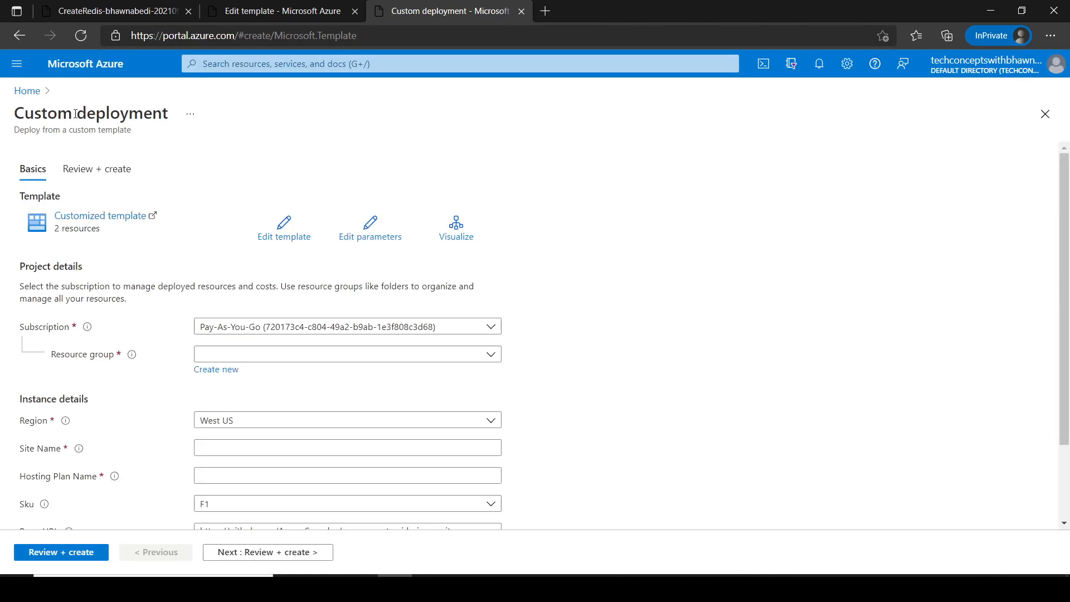
Compare the custom deployment form with the blank template and examine the form's Repo URL parameter
{"action": "left_click_drag", "start_coordinate": [15, 113], "coordinate": [143, 134]}
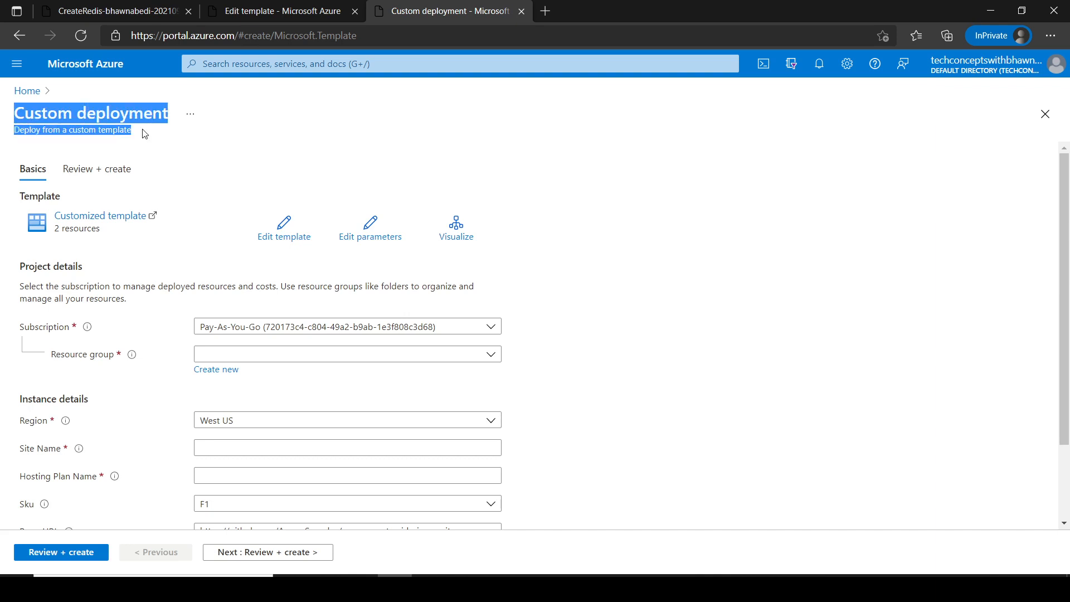
{"action": "left_click", "coordinate": [273, 11]}
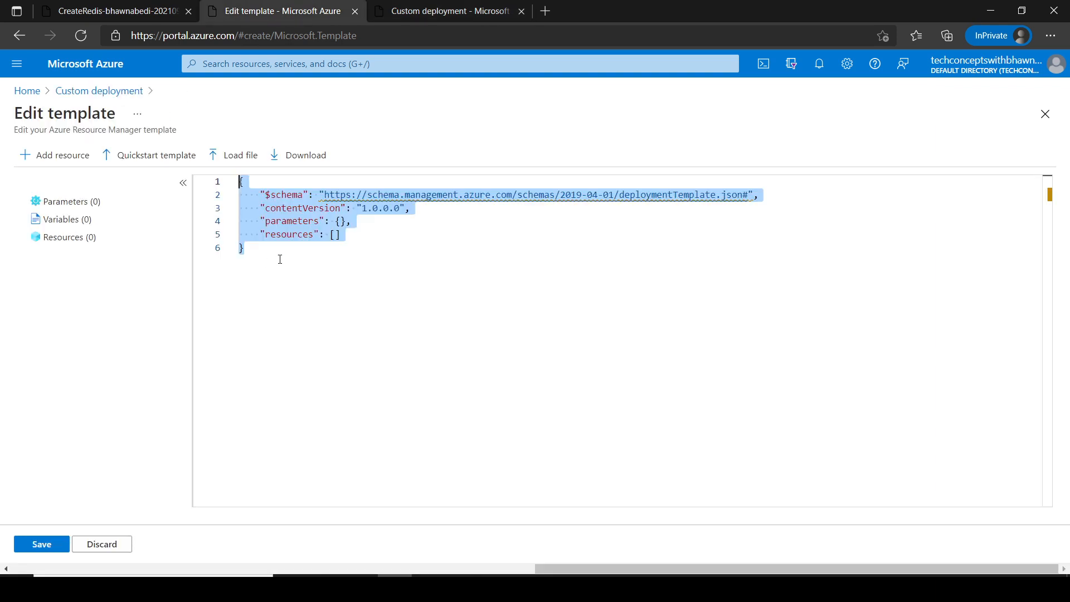
{"action": "left_click", "coordinate": [419, 8]}
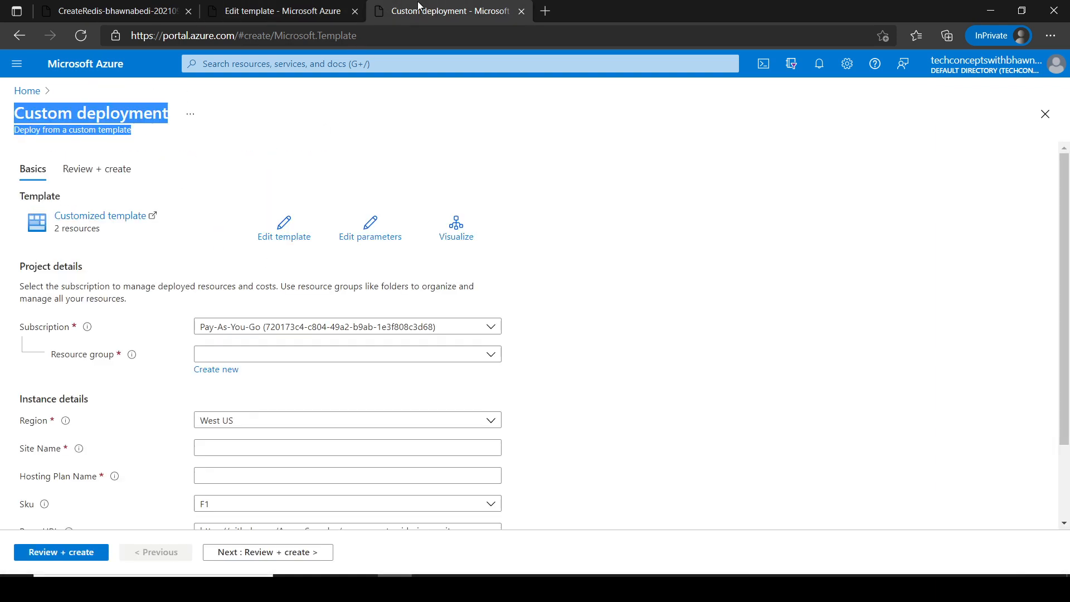
{"action": "left_click", "coordinate": [608, 148]}
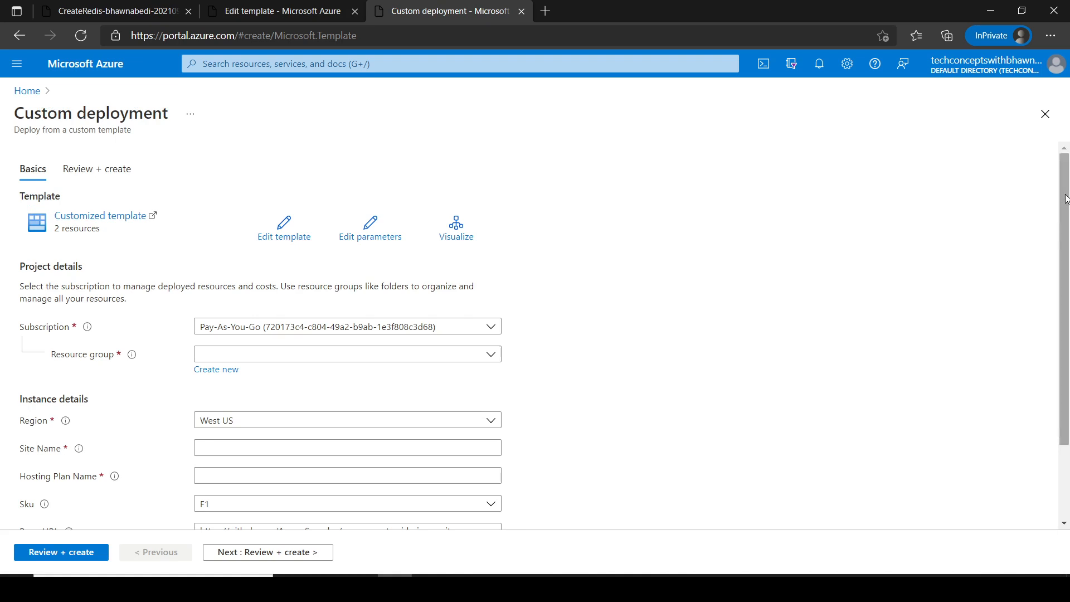
{"action": "scroll", "coordinate": [1067, 195], "scroll_direction": "down", "scroll_amount": 2}
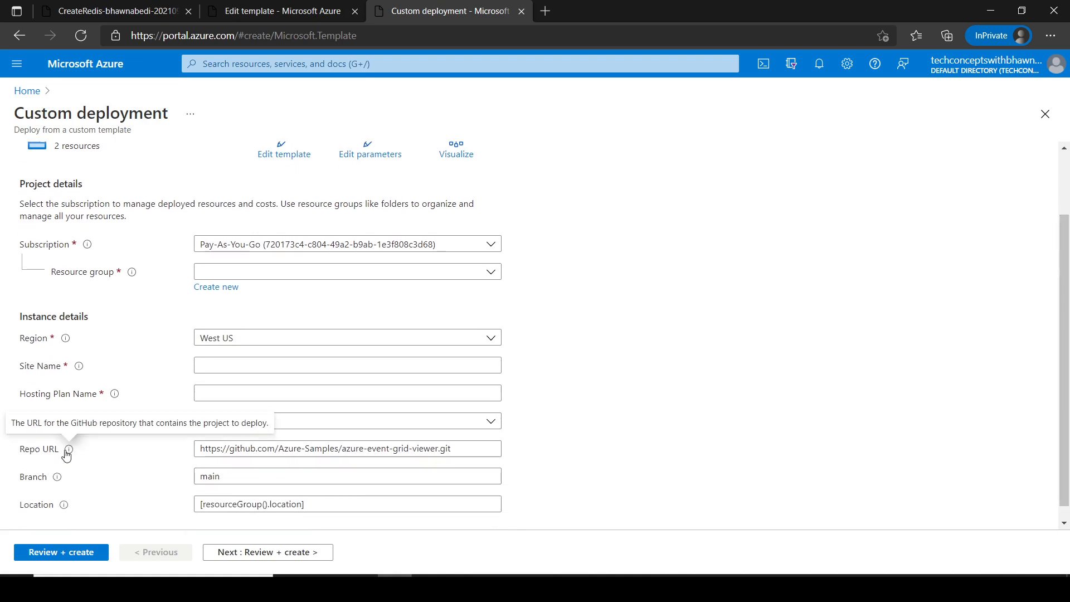
{"action": "left_click_drag", "start_coordinate": [456, 452], "coordinate": [188, 446]}
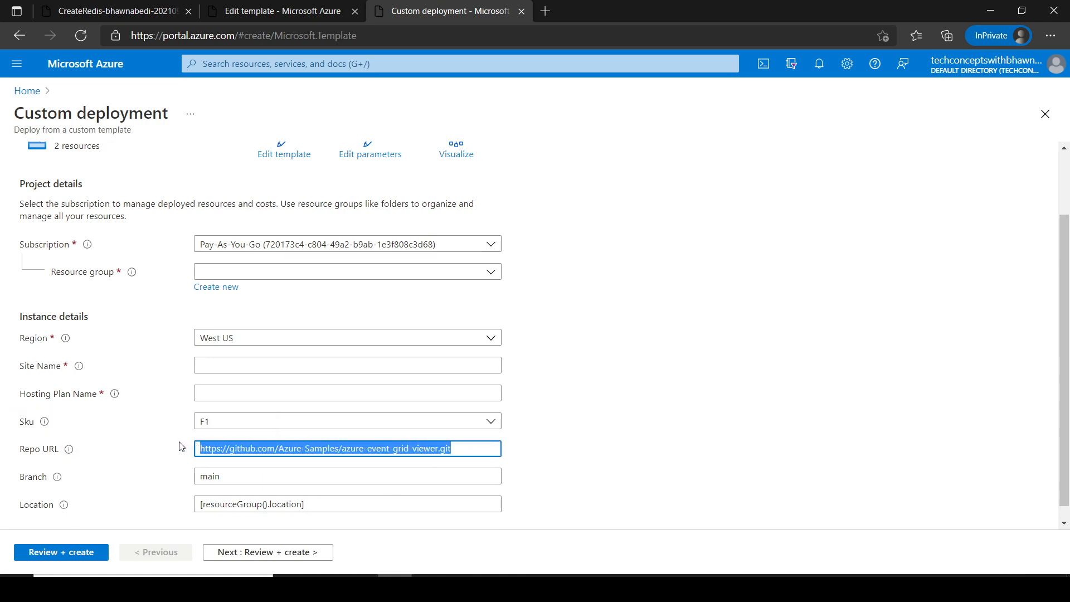
Select the existing demo resource group for the deployment, enter the site name and reuse it as the hosting plan name
{"action": "left_click", "coordinate": [257, 276]}
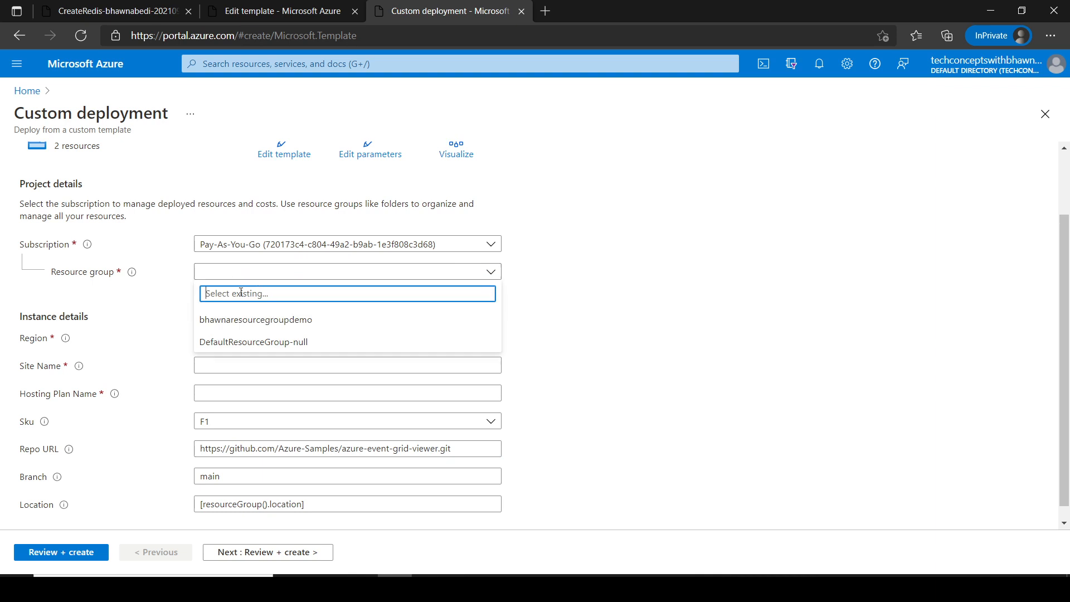
{"action": "left_click", "coordinate": [253, 321]}
{"action": "left_click", "coordinate": [256, 363]}
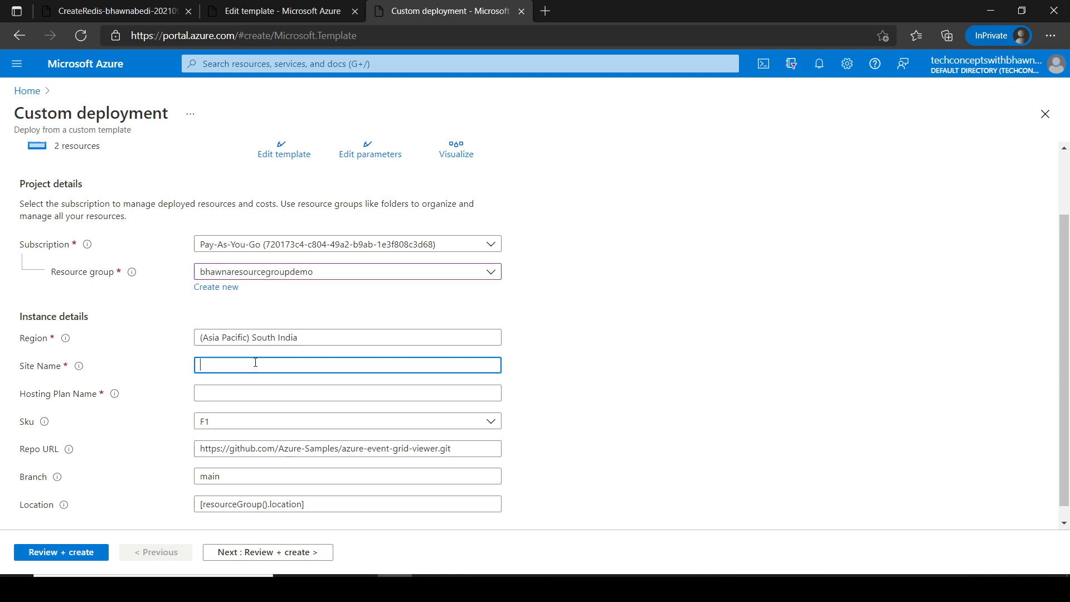
{"action": "type", "text": "bhawnabedi"}
{"action": "left_click_drag", "start_coordinate": [255, 362], "coordinate": [171, 369]}
{"action": "key", "text": "ctrl+c"}
{"action": "left_click", "coordinate": [285, 394]}
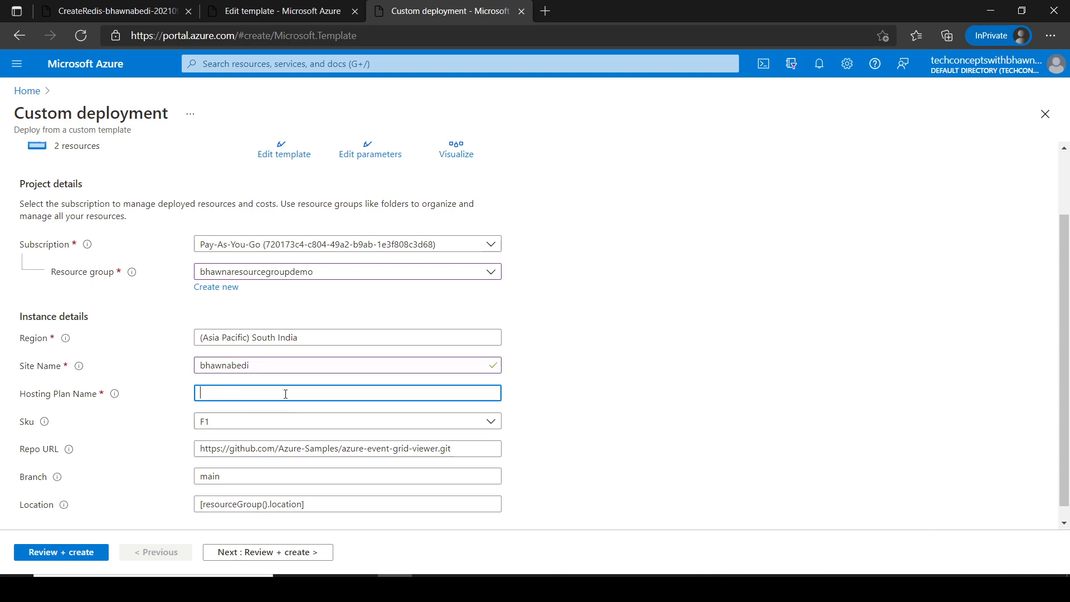
{"action": "key", "text": "ctrl+v"}
Validate the custom deployment and review its terms and summary of basic settings
{"action": "scroll", "coordinate": [1068, 368], "scroll_direction": "down", "scroll_amount": 1}
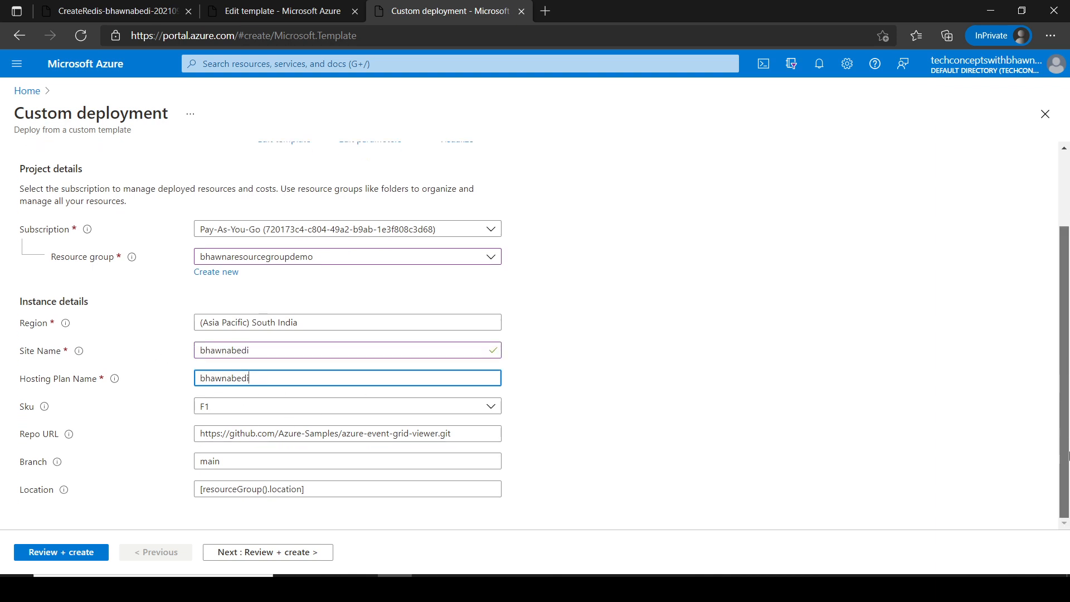
{"action": "left_click", "coordinate": [290, 551]}
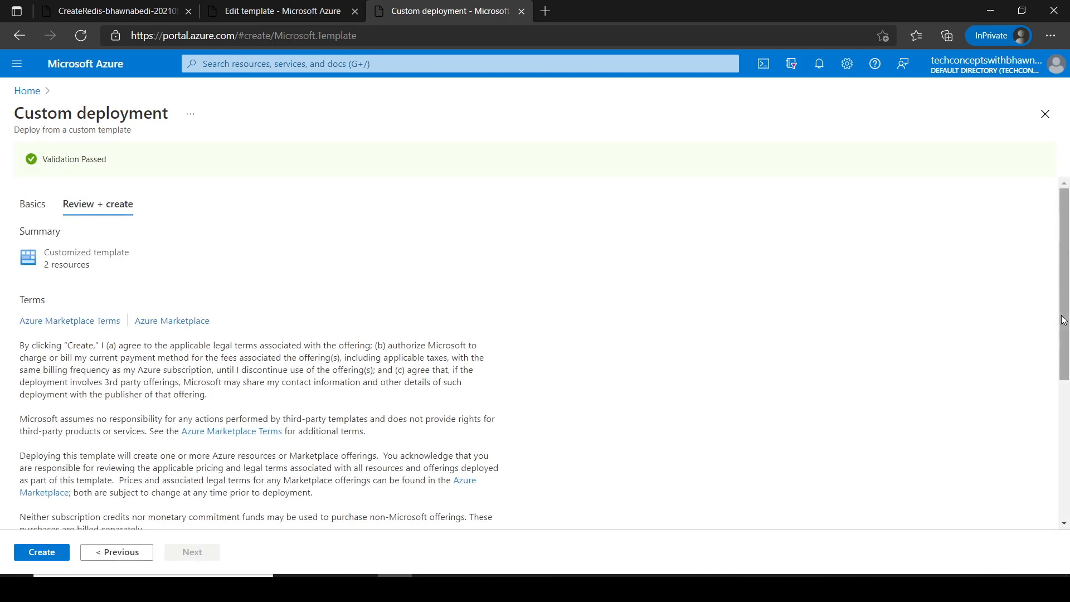
{"action": "left_click_drag", "start_coordinate": [1063, 319], "coordinate": [1061, 460]}
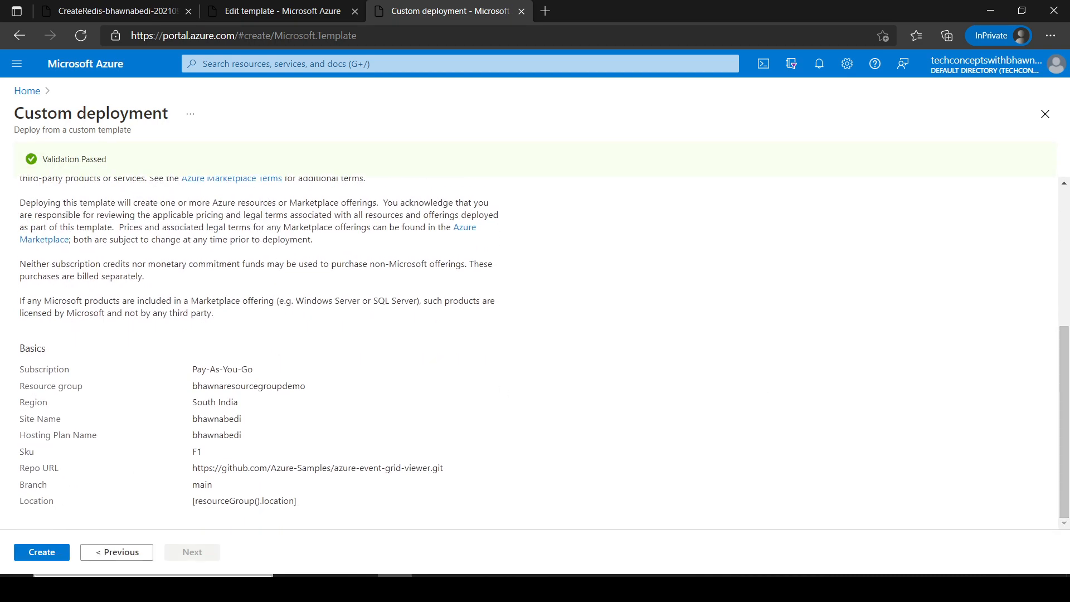
Examine the custom deployment's JSON template in the template editor and compare it with the blank template in the other tab
{"action": "left_click", "coordinate": [119, 555]}
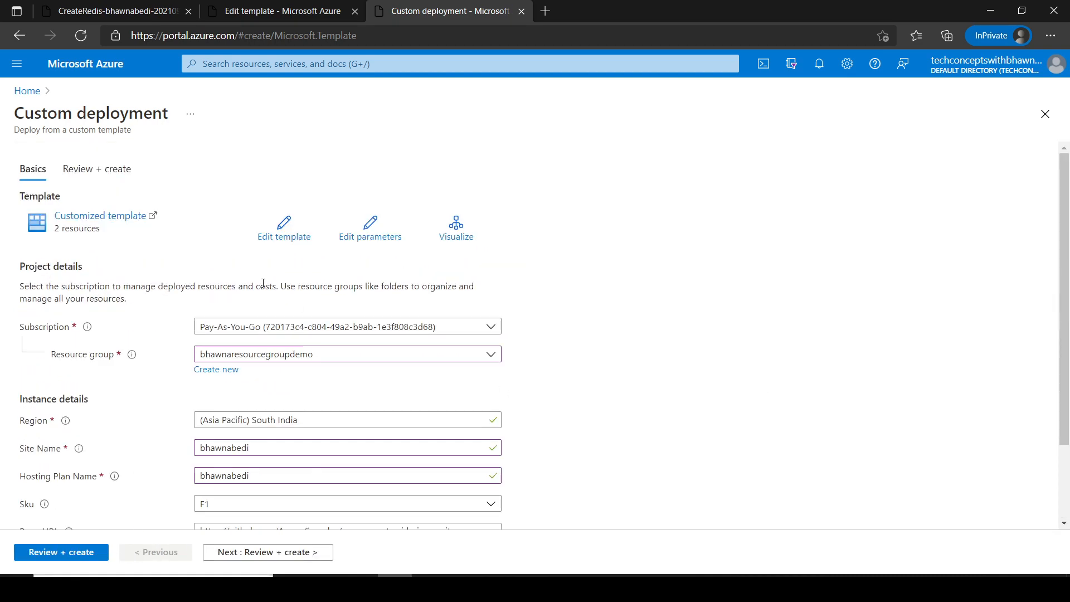
{"action": "left_click", "coordinate": [286, 238]}
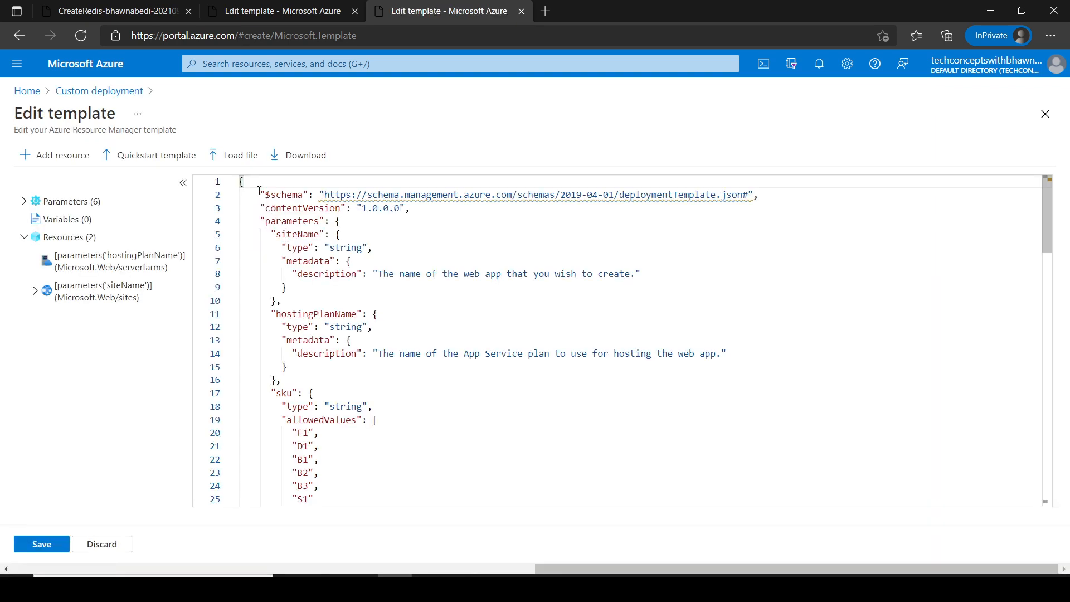
{"action": "left_click_drag", "start_coordinate": [242, 182], "coordinate": [374, 497]}
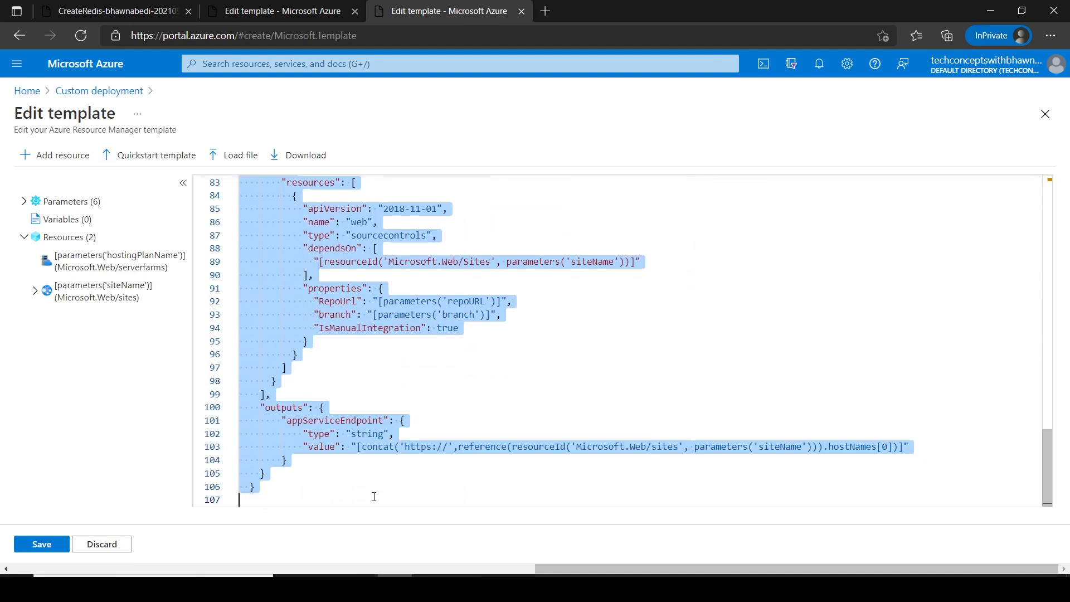
{"action": "left_click", "coordinate": [407, 402]}
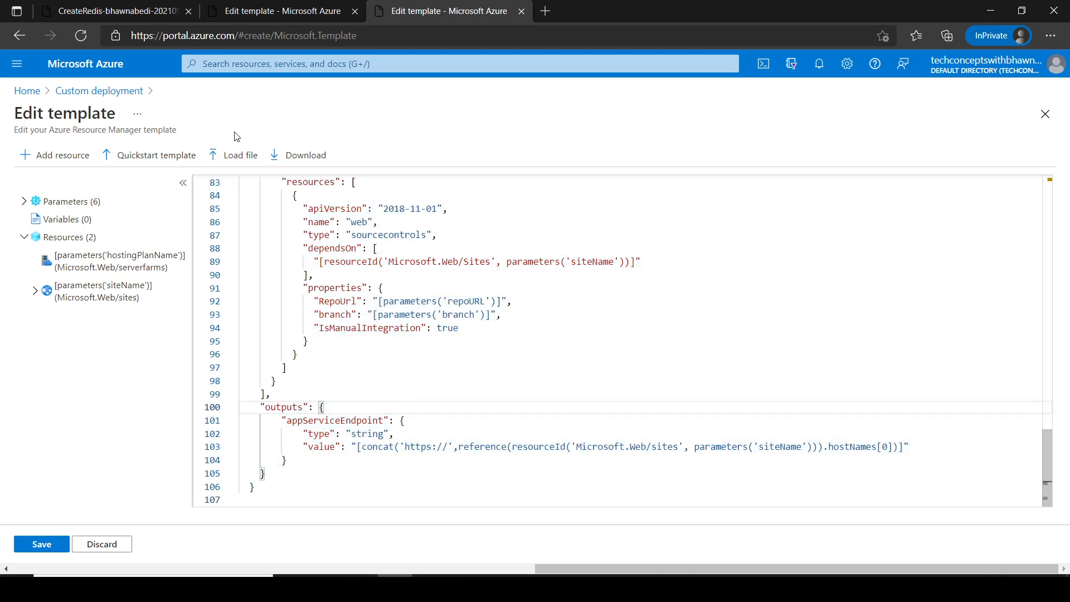
{"action": "left_click", "coordinate": [215, 11]}
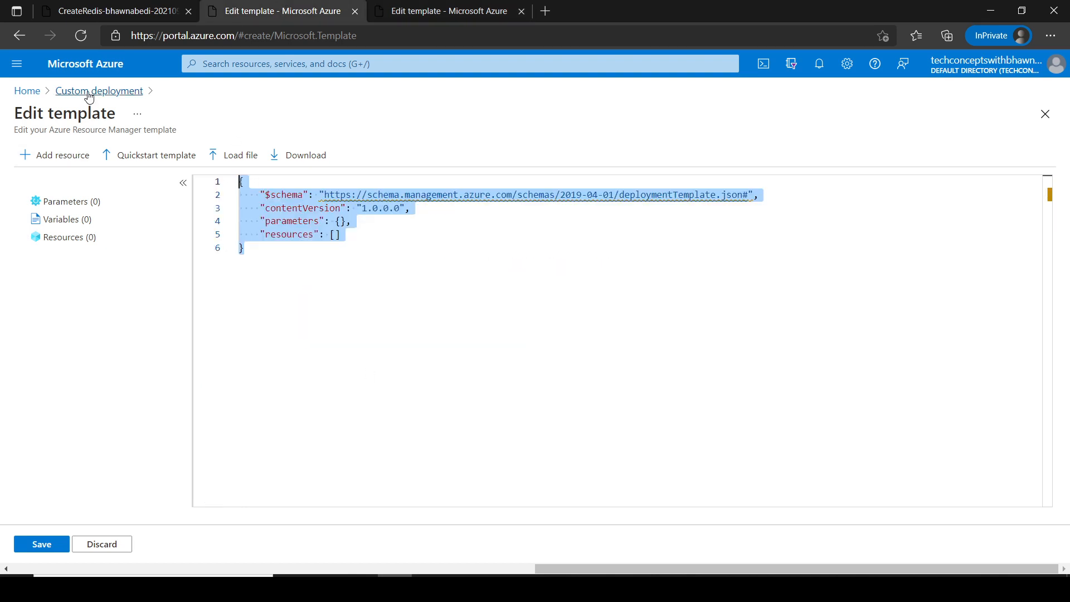
{"action": "left_click", "coordinate": [334, 348]}
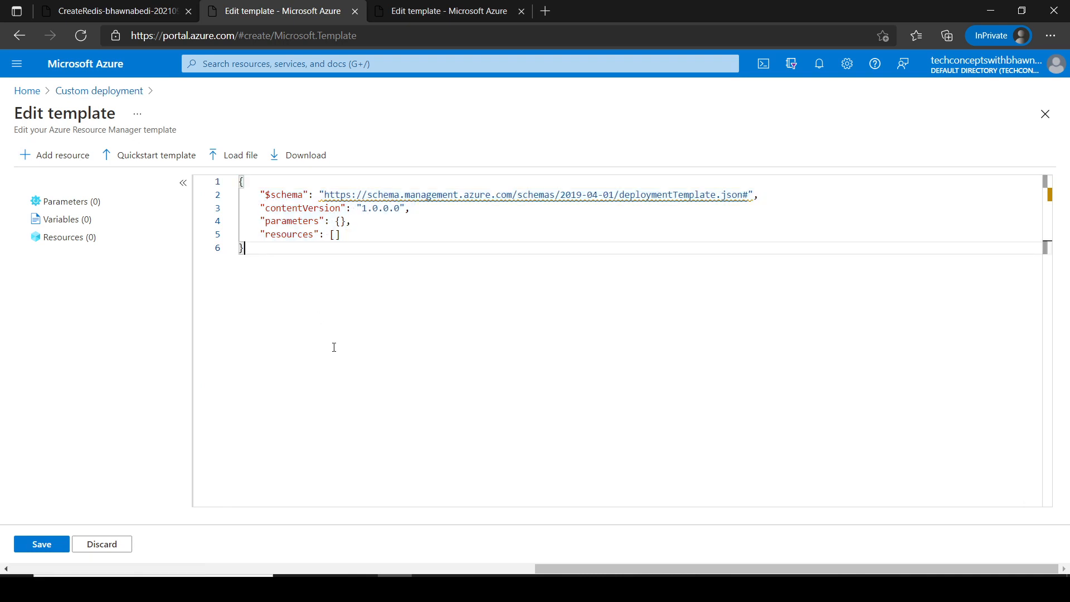
{"action": "key", "text": "ctrl+a"}
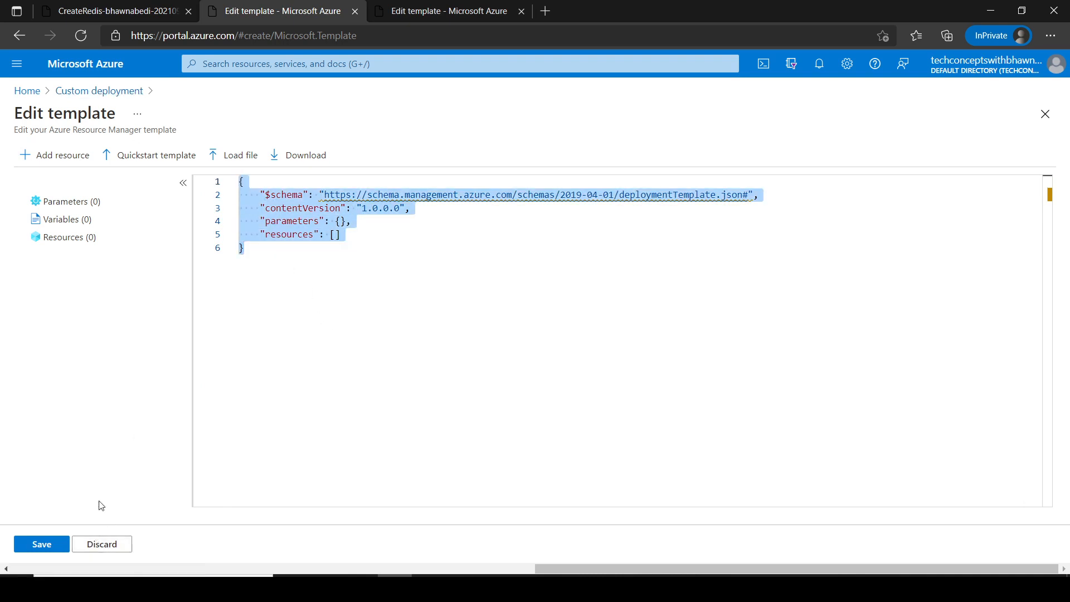
{"action": "left_click", "coordinate": [437, 10]}
{"action": "left_click_drag", "start_coordinate": [267, 473], "coordinate": [303, 208]}
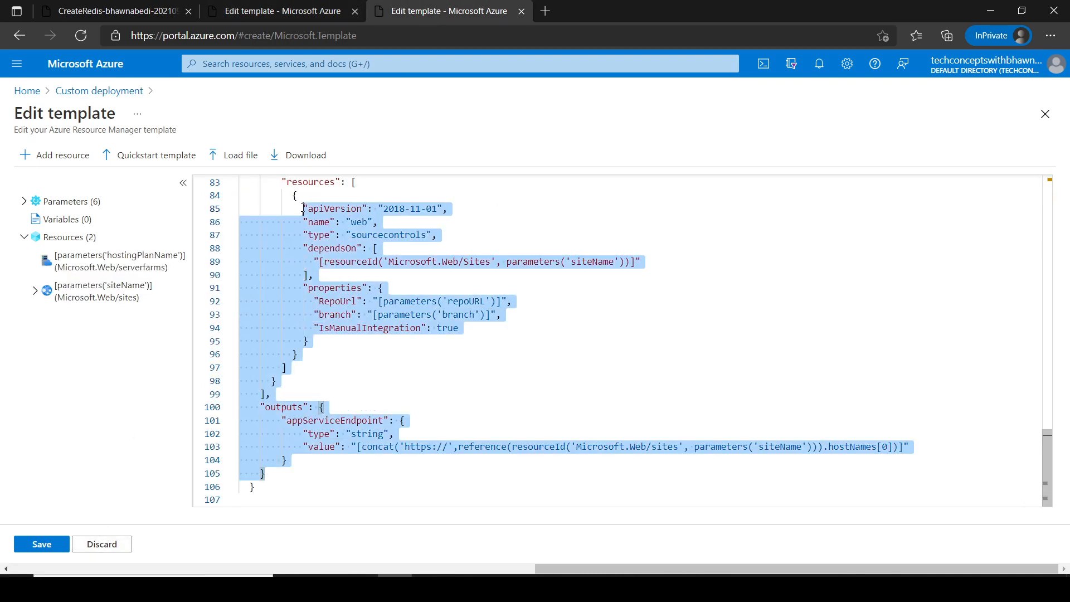
{"action": "left_click", "coordinate": [114, 548]}
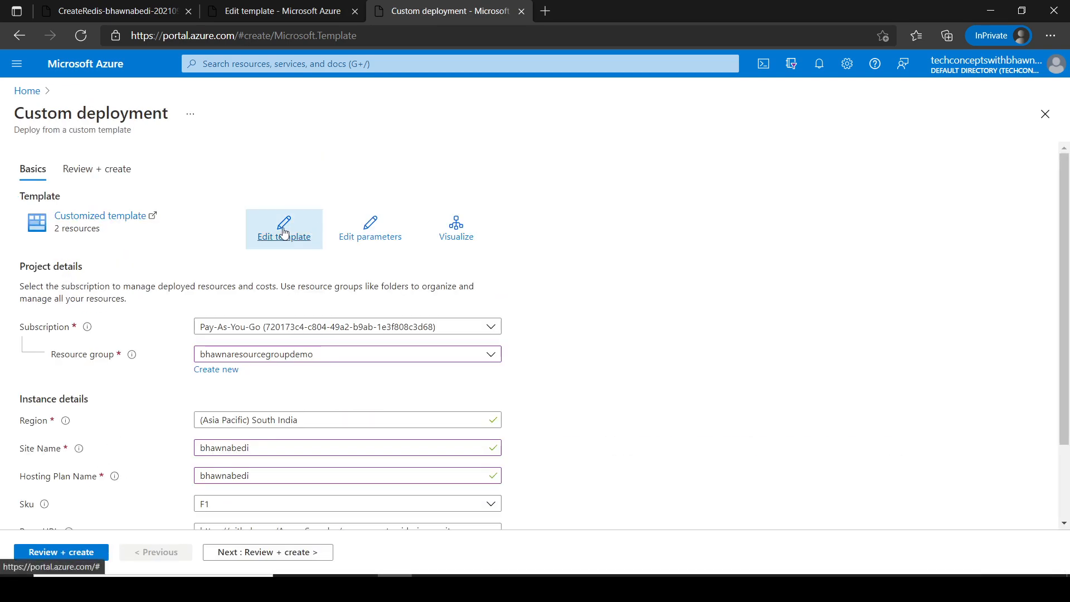
Validate and create the custom deployment, and check the status of the Redis cache deployment while it runs
{"action": "left_click", "coordinate": [234, 555]}
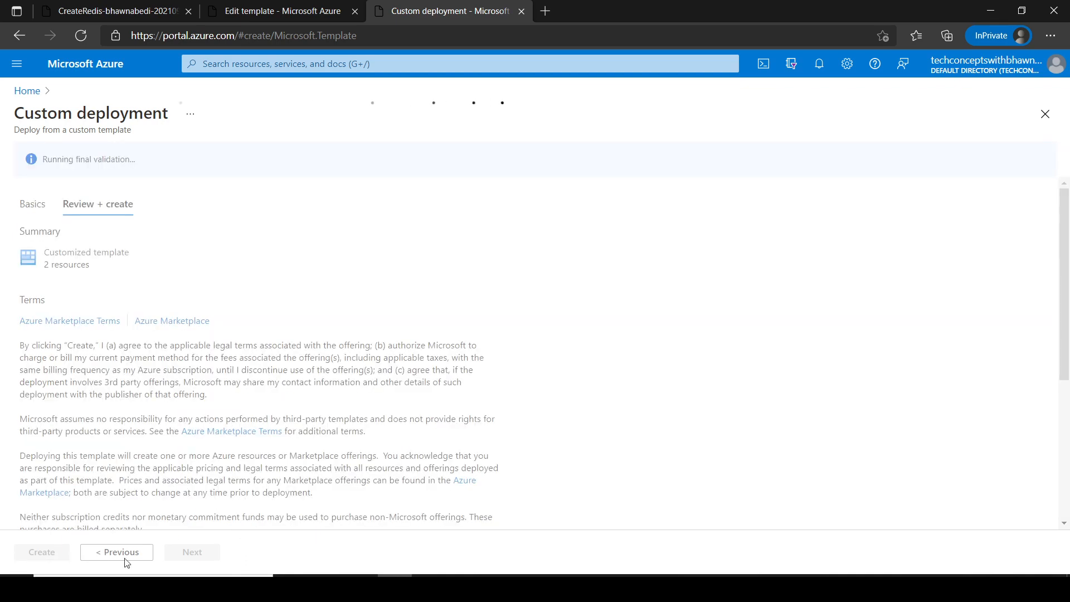
{"action": "left_click", "coordinate": [44, 559]}
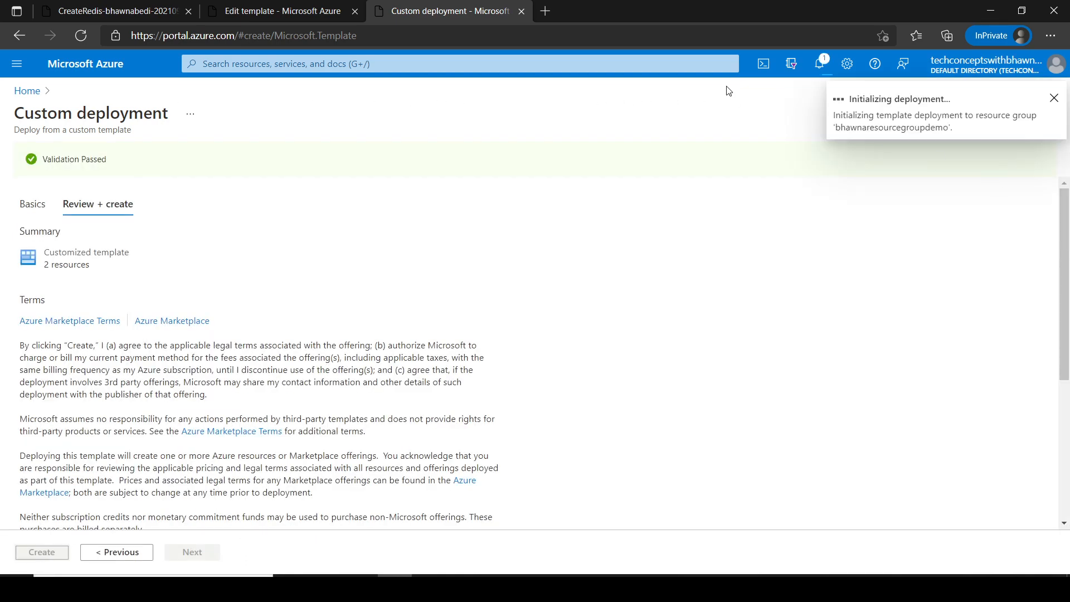
{"action": "left_click", "coordinate": [164, 2]}
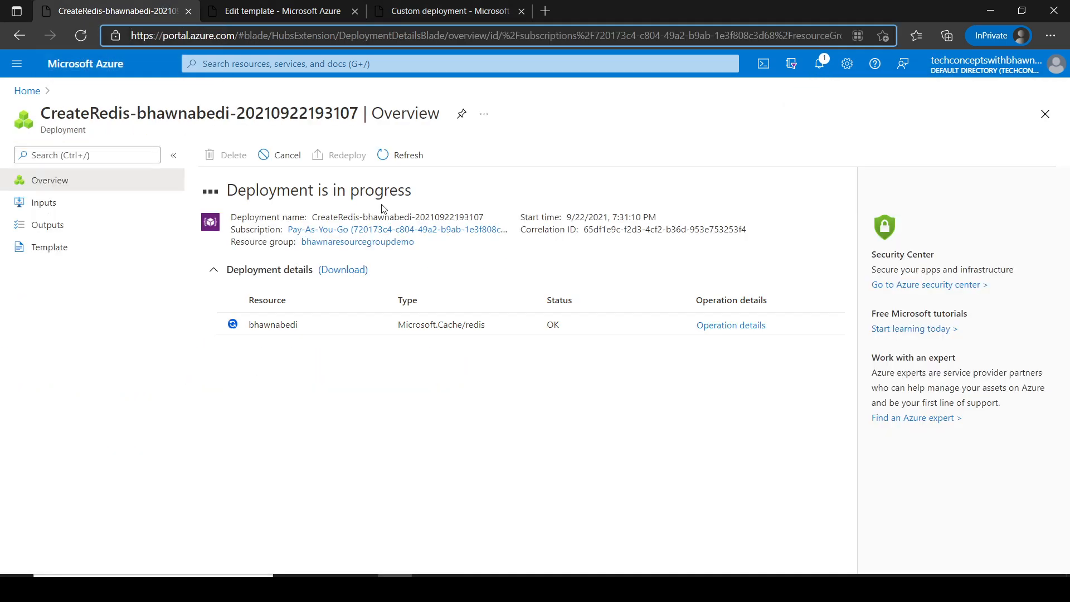
{"action": "left_click", "coordinate": [424, 10]}
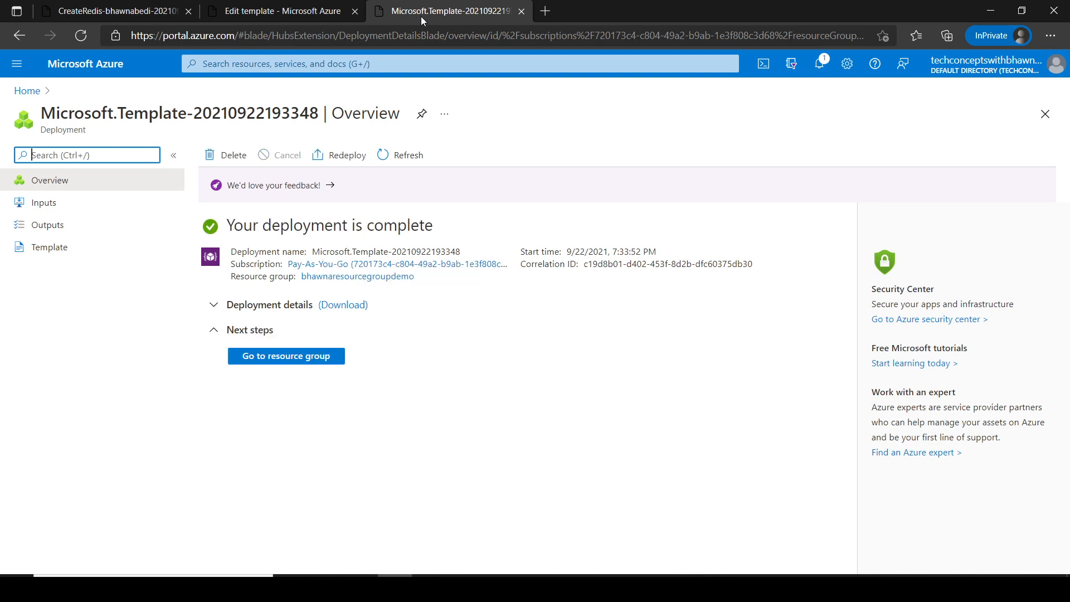
Open the deployed App Service from its resource group and browse to its Azure Event Grid Viewer site
{"action": "left_click", "coordinate": [311, 358]}
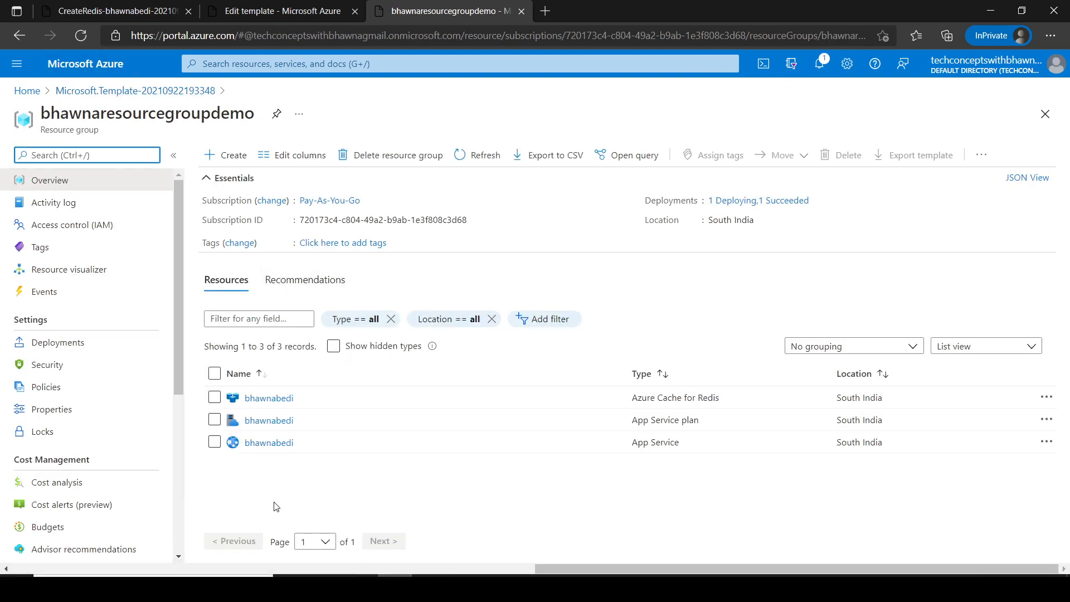
{"action": "left_click", "coordinate": [263, 444]}
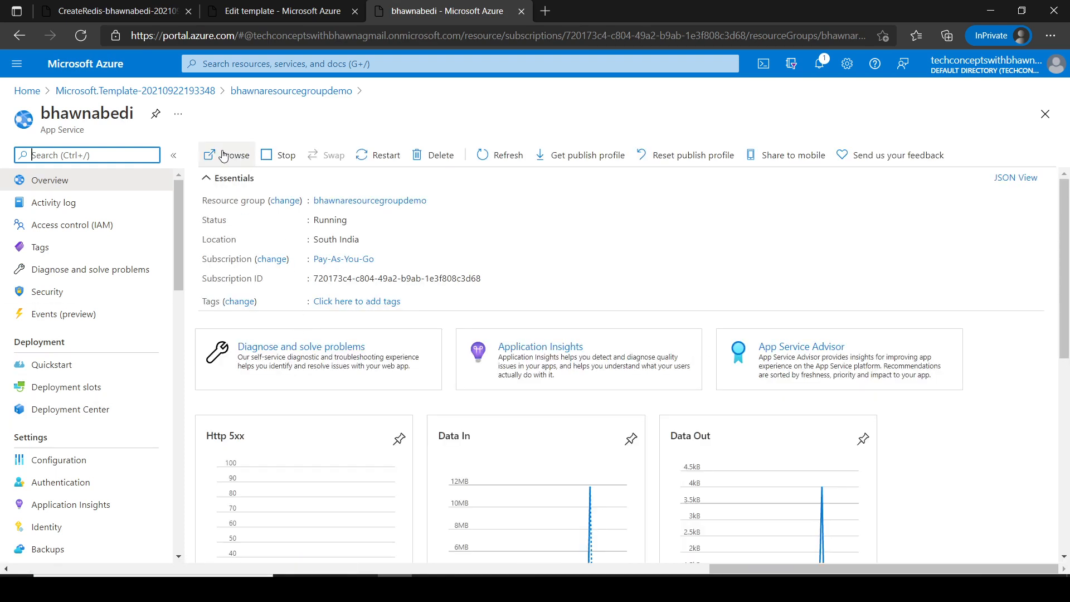
{"action": "left_click", "coordinate": [223, 156]}
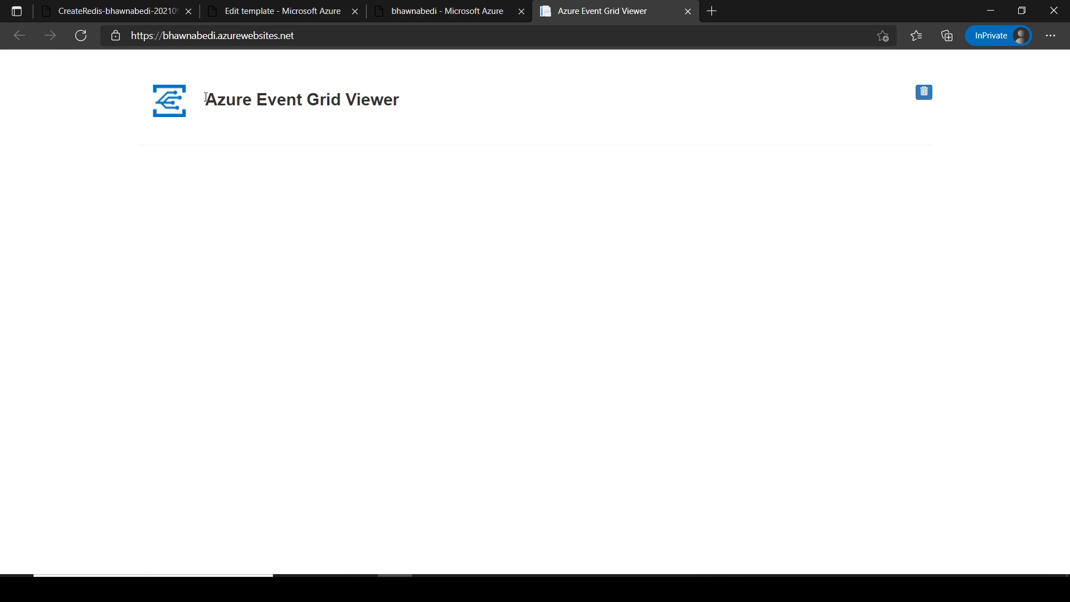
{"action": "left_click_drag", "start_coordinate": [207, 97], "coordinate": [420, 108]}
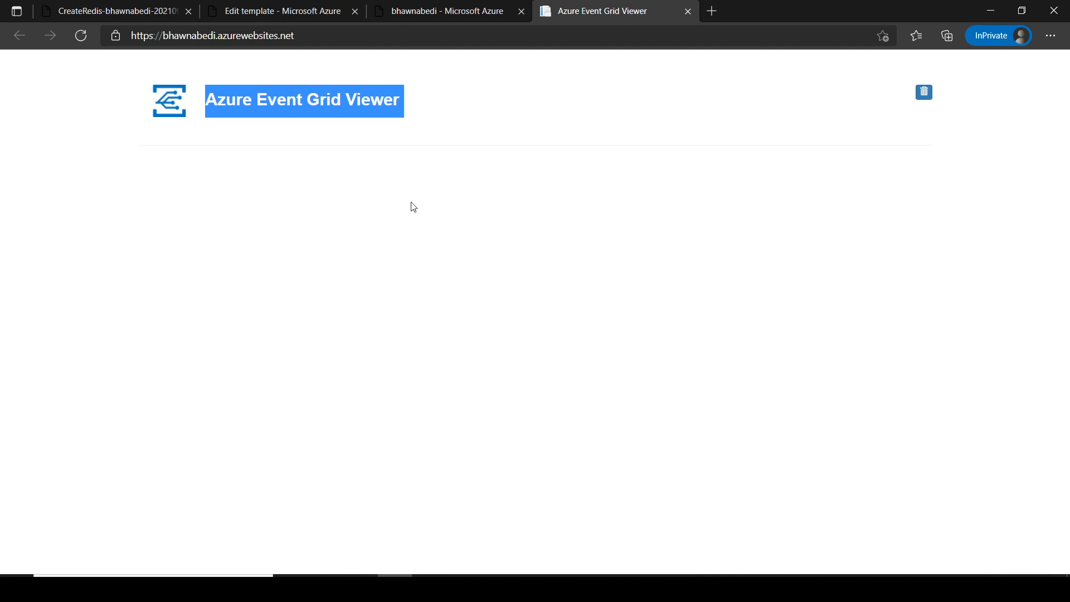
{"action": "left_click", "coordinate": [354, 199]}
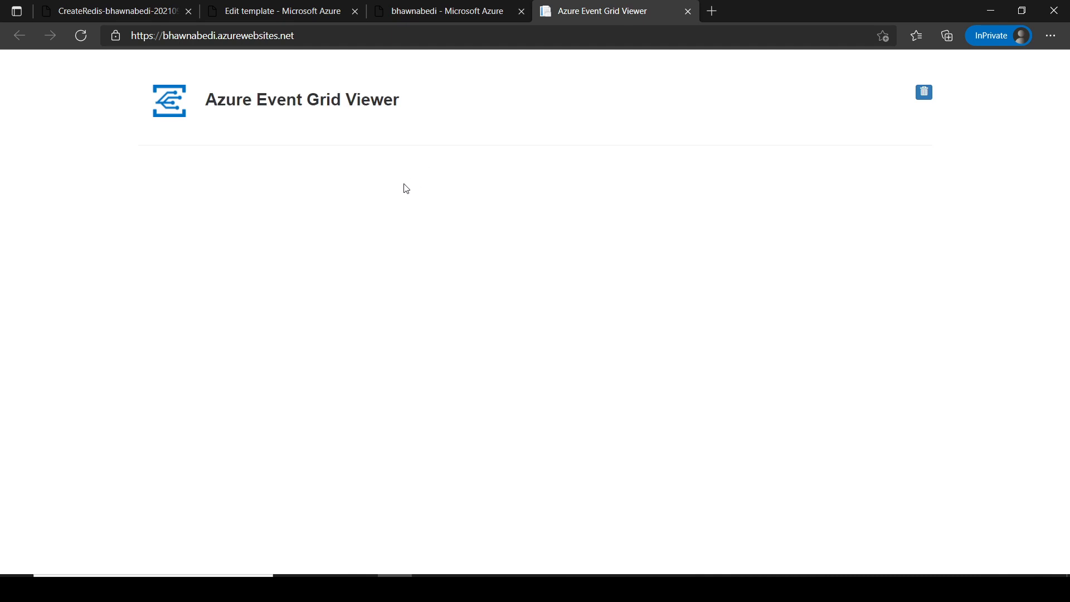
Check the Redis deployment's progress, and inspect the Microsoft.EventGrid registration in the Pay-As-You-Go subscription's resource providers
{"action": "left_click", "coordinate": [163, 16]}
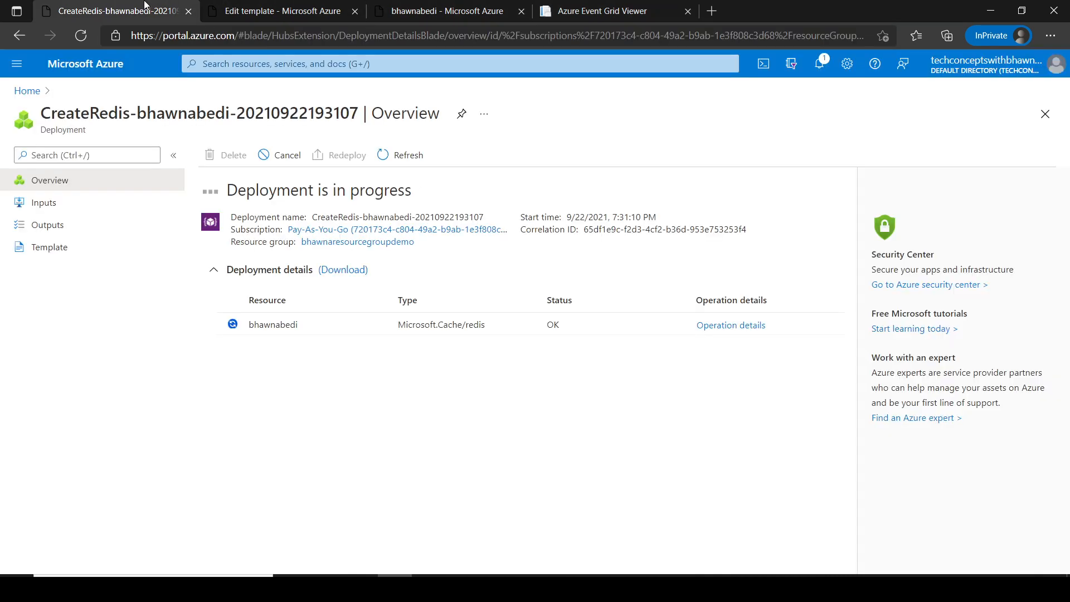
{"action": "left_click", "coordinate": [437, 11]}
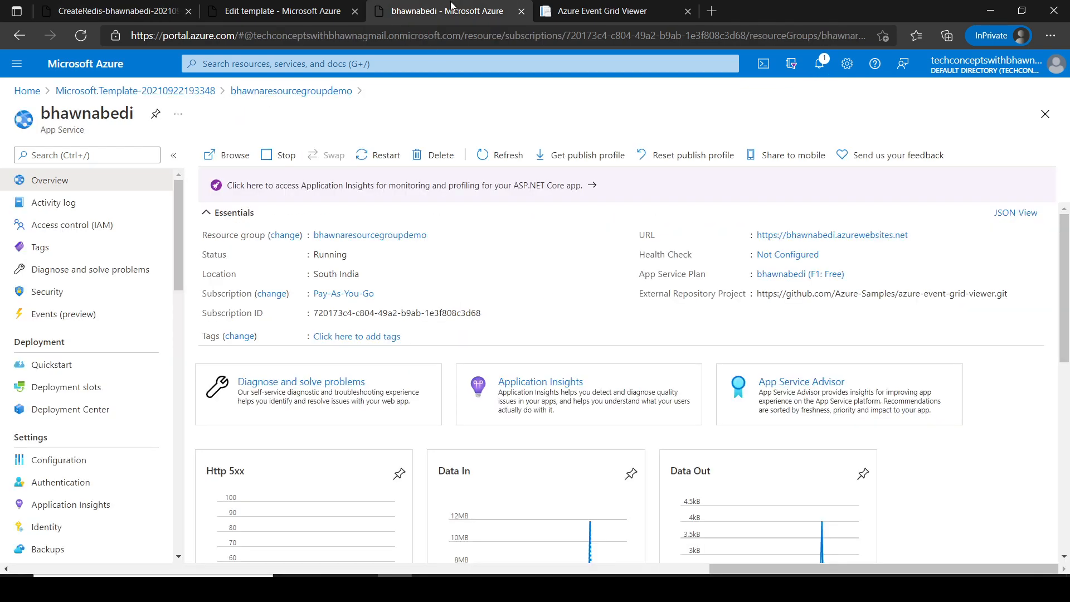
{"action": "left_click", "coordinate": [308, 8]}
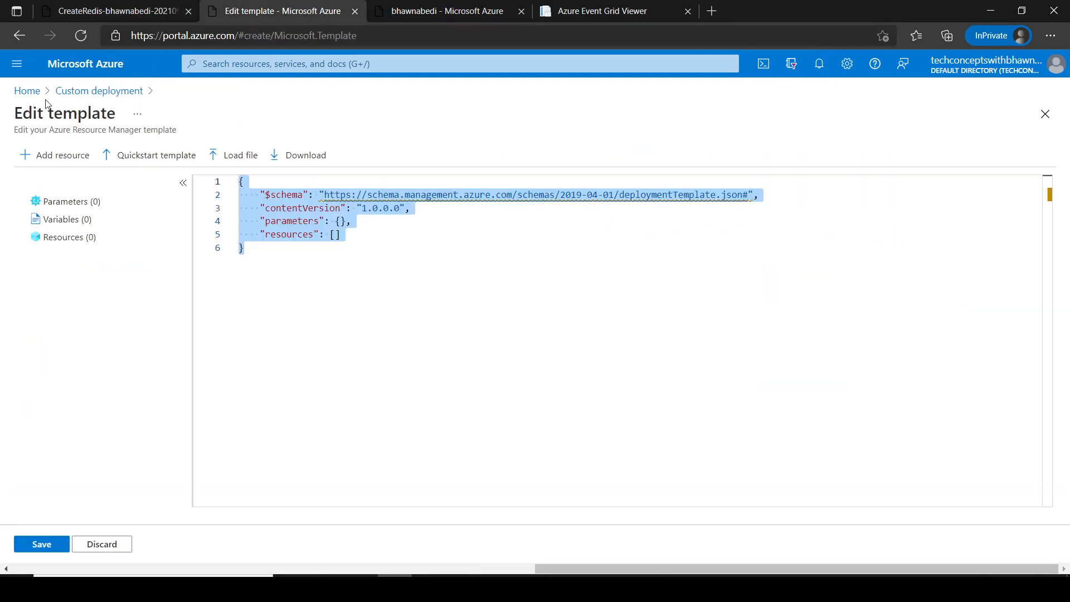
{"action": "left_click", "coordinate": [28, 91]}
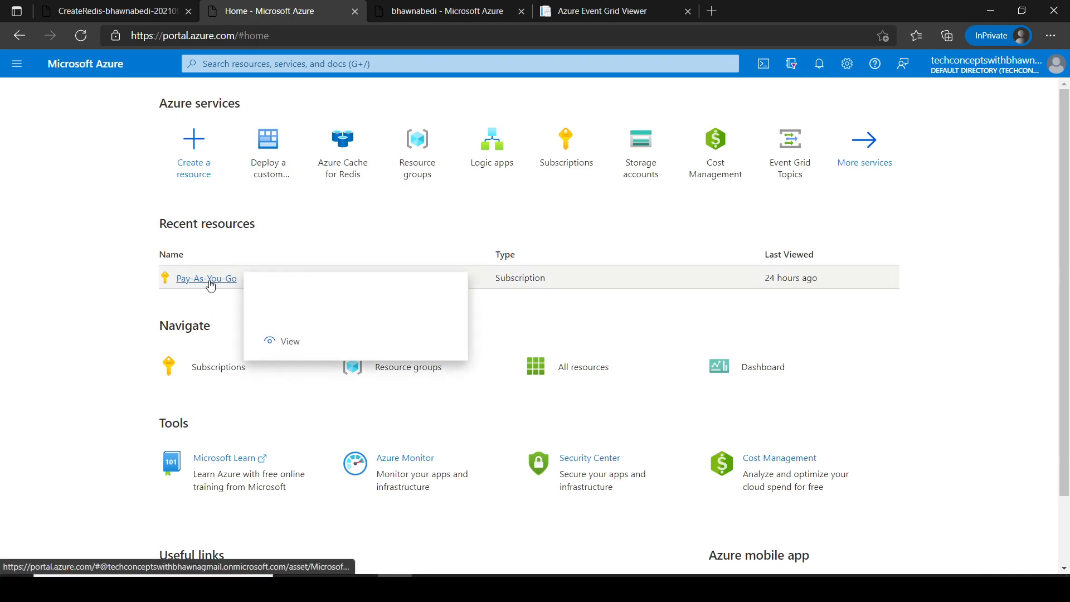
{"action": "left_click", "coordinate": [210, 283]}
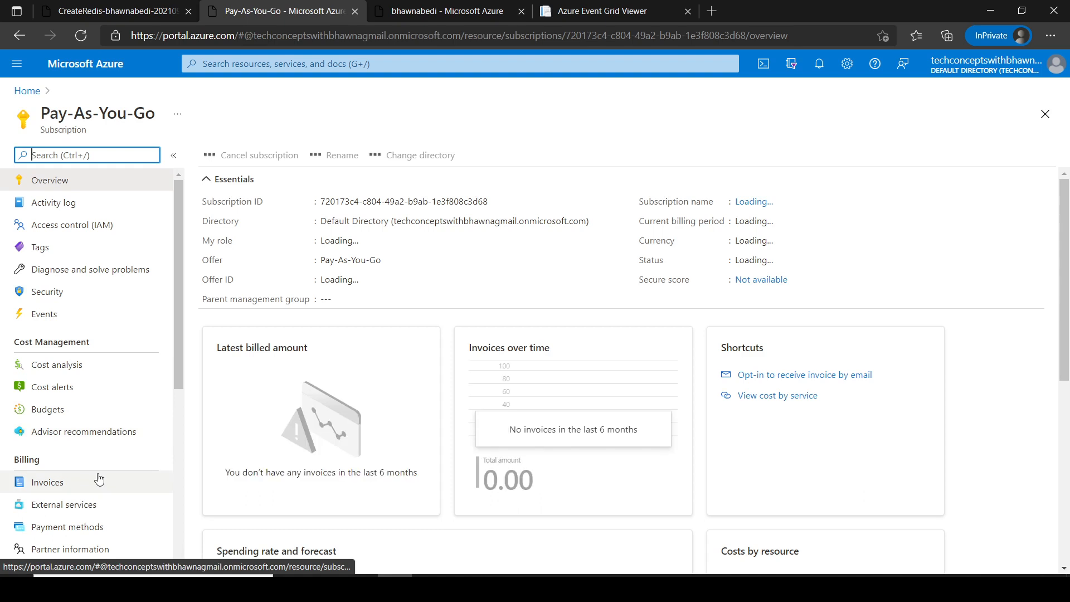
{"action": "left_click_drag", "start_coordinate": [174, 318], "coordinate": [217, 481]}
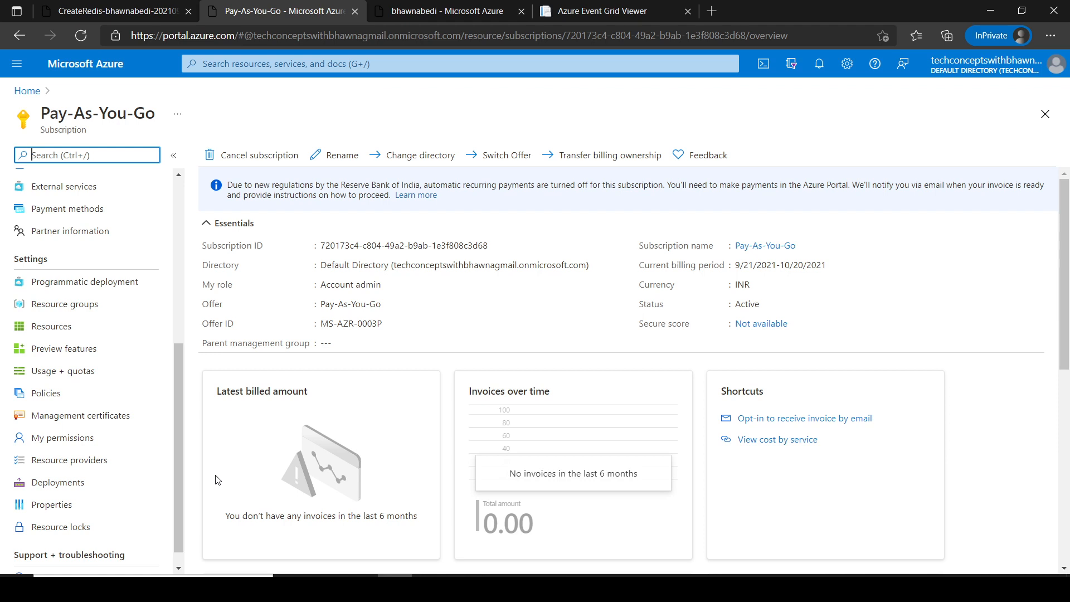
{"action": "left_click", "coordinate": [126, 460]}
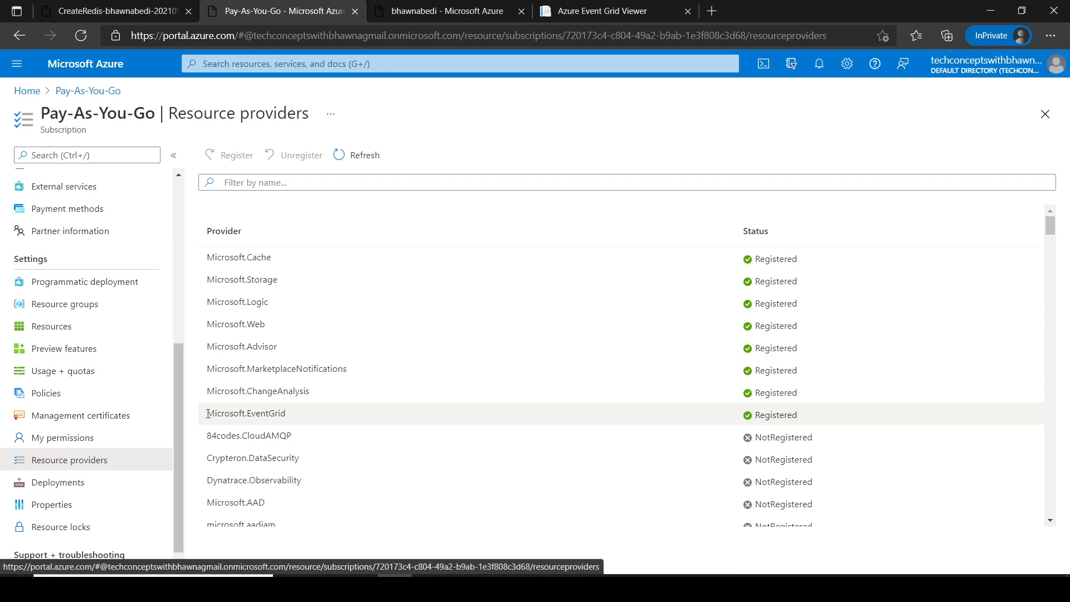
{"action": "left_click_drag", "start_coordinate": [207, 413], "coordinate": [303, 418]}
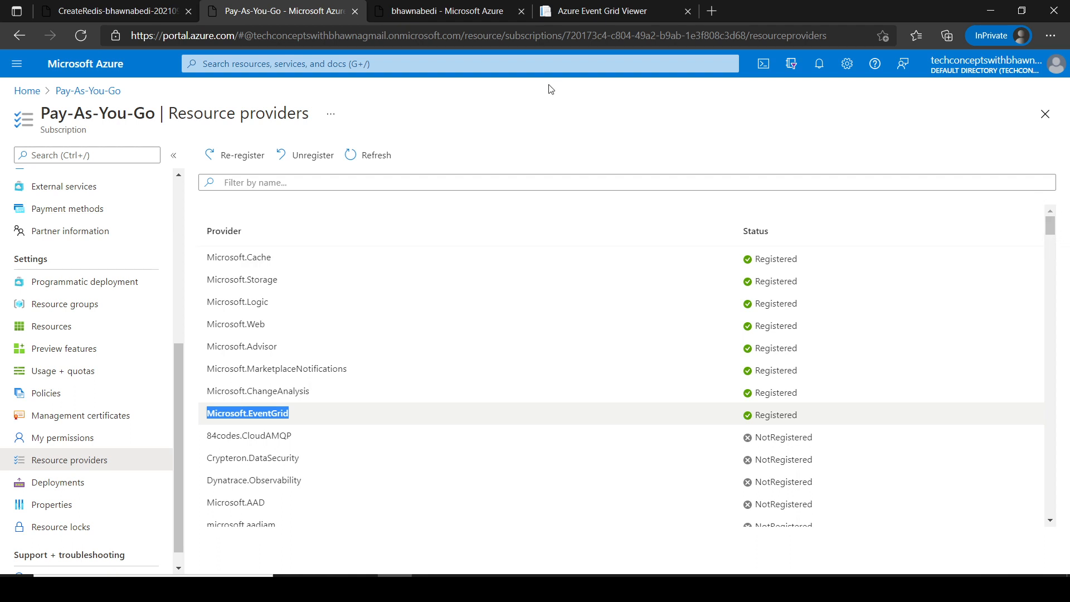
Open the Azure Cache for Redis resource from its deployment and place its browser tab directly beside the Azure Event Grid Viewer tab
{"action": "left_click", "coordinate": [81, 6]}
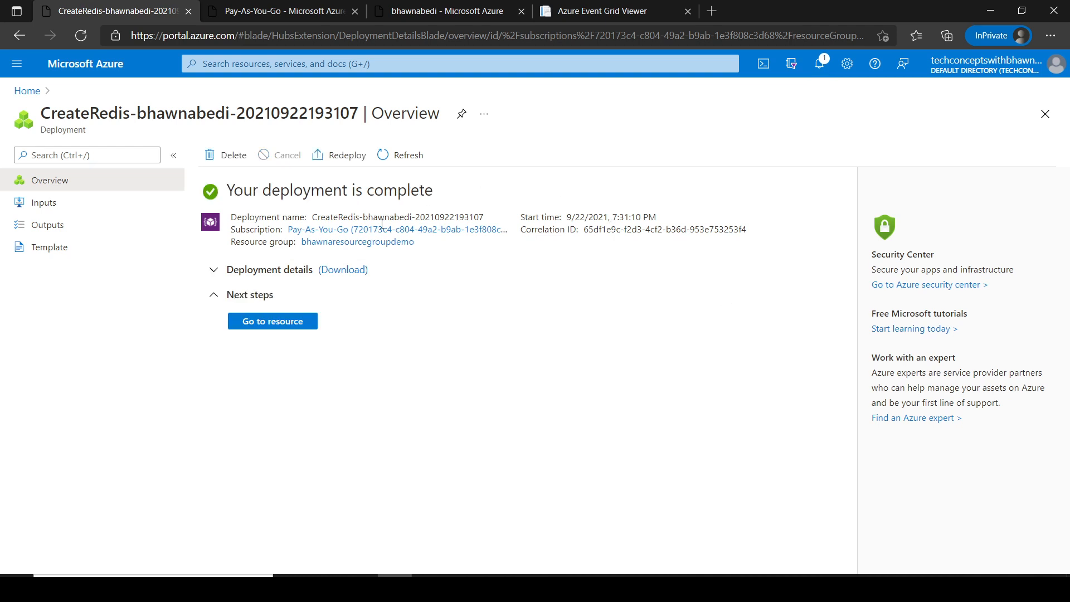
{"action": "left_click", "coordinate": [259, 328]}
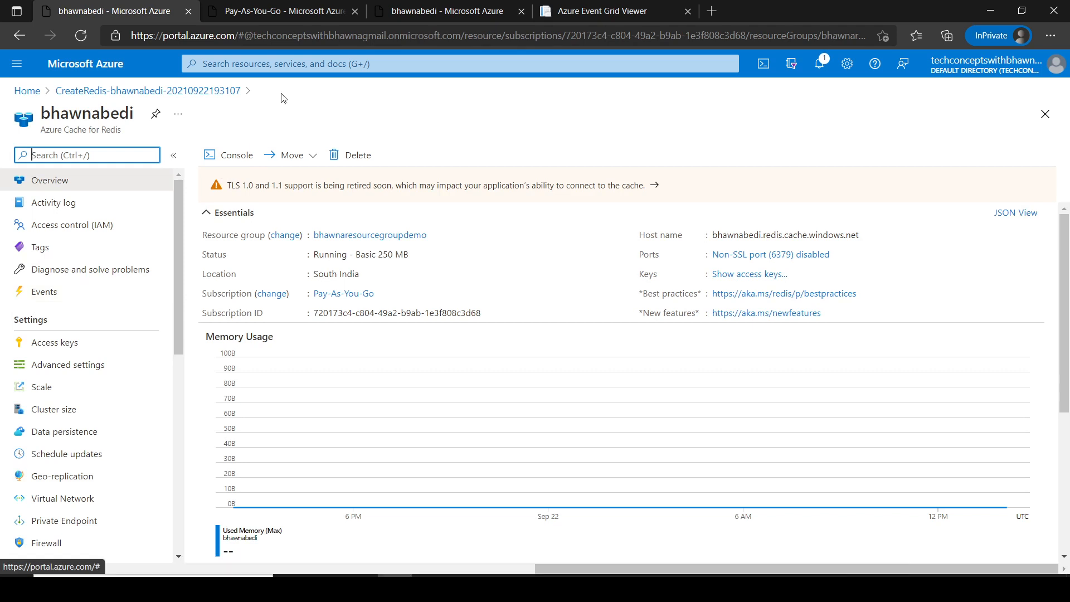
{"action": "left_click", "coordinate": [570, 5]}
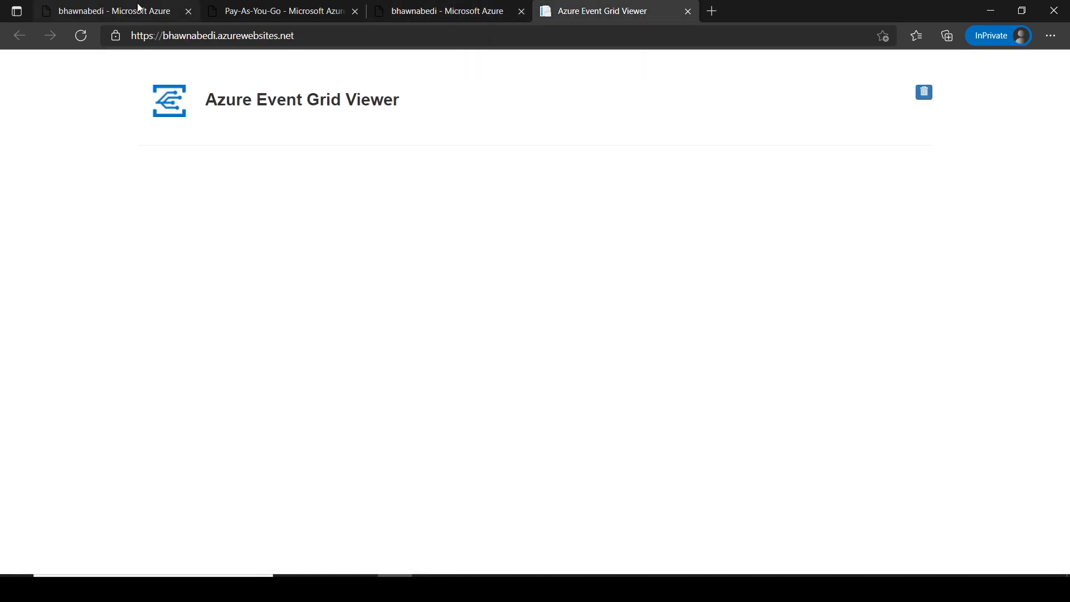
{"action": "left_click_drag", "start_coordinate": [136, 9], "coordinate": [438, 5]}
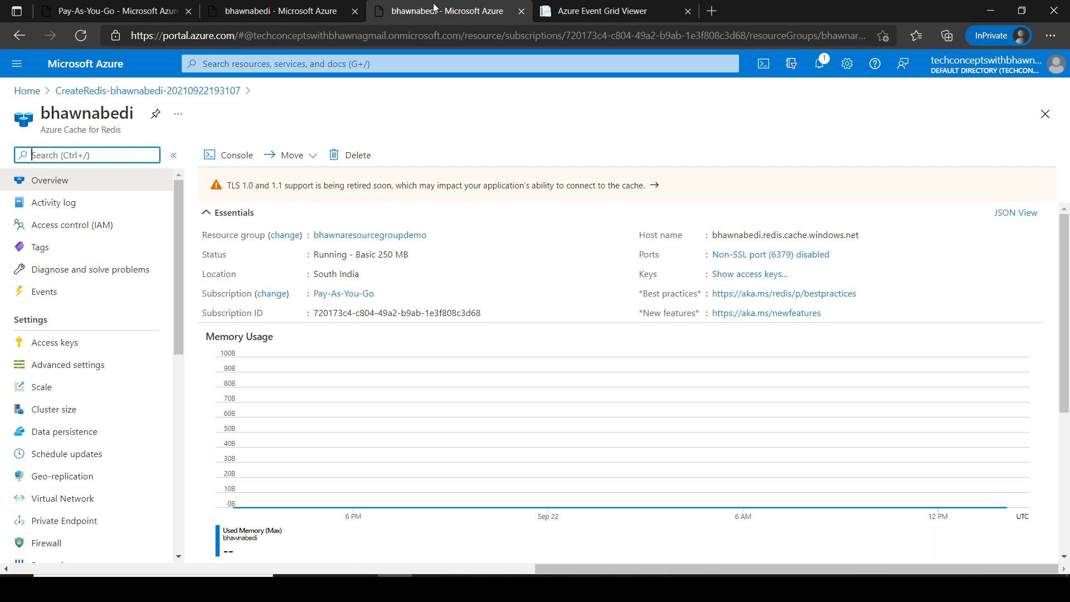
Start a Web Hook event subscription from the Redis cache's Events page and enter the event subscription name
{"action": "left_click", "coordinate": [49, 296]}
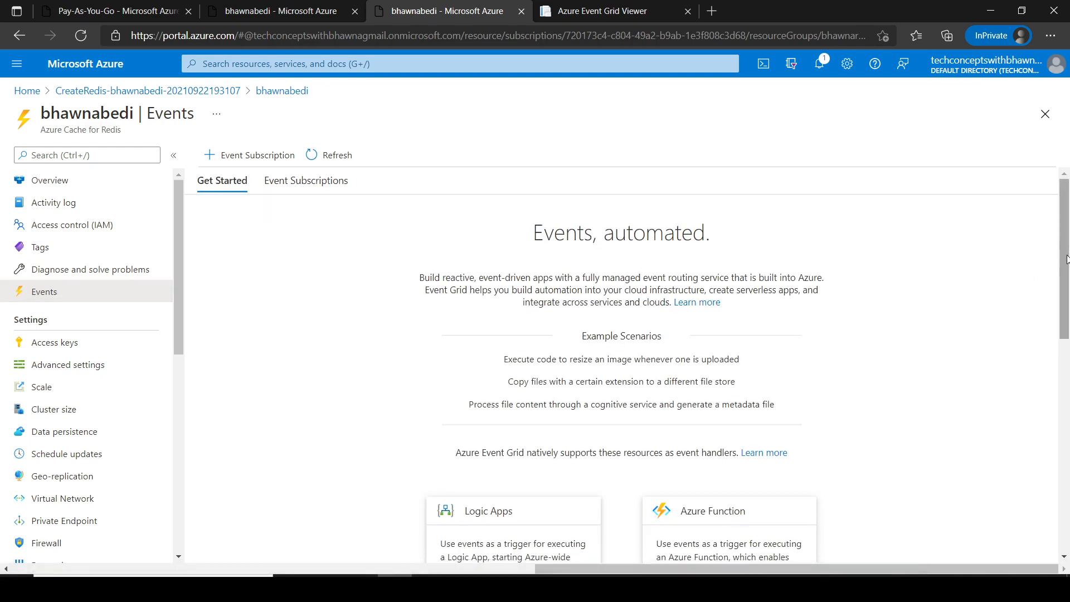
{"action": "left_click_drag", "start_coordinate": [1067, 257], "coordinate": [1068, 376]}
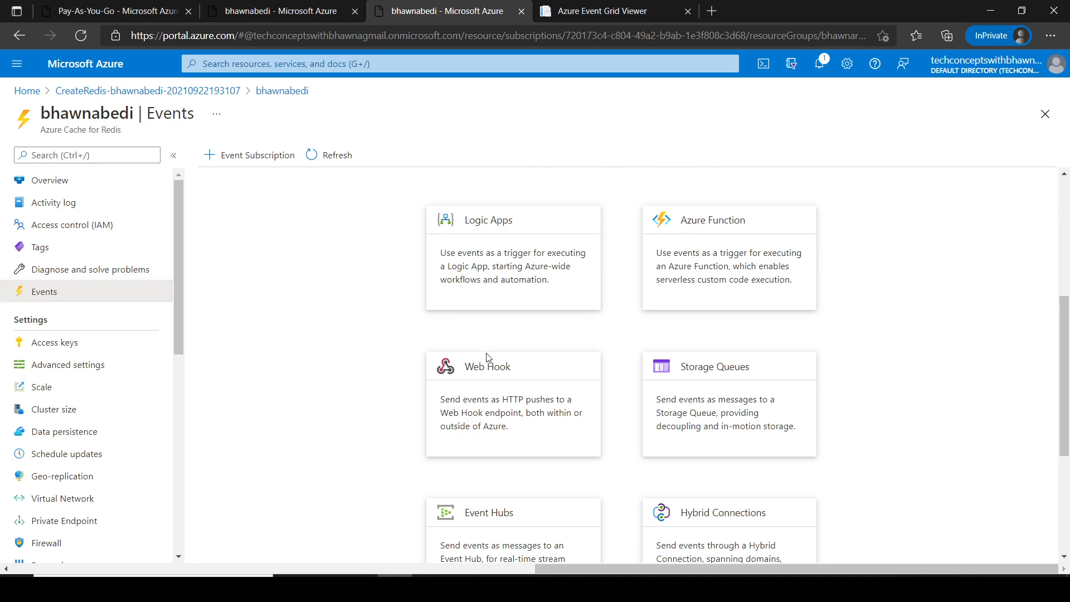
{"action": "left_click", "coordinate": [494, 405]}
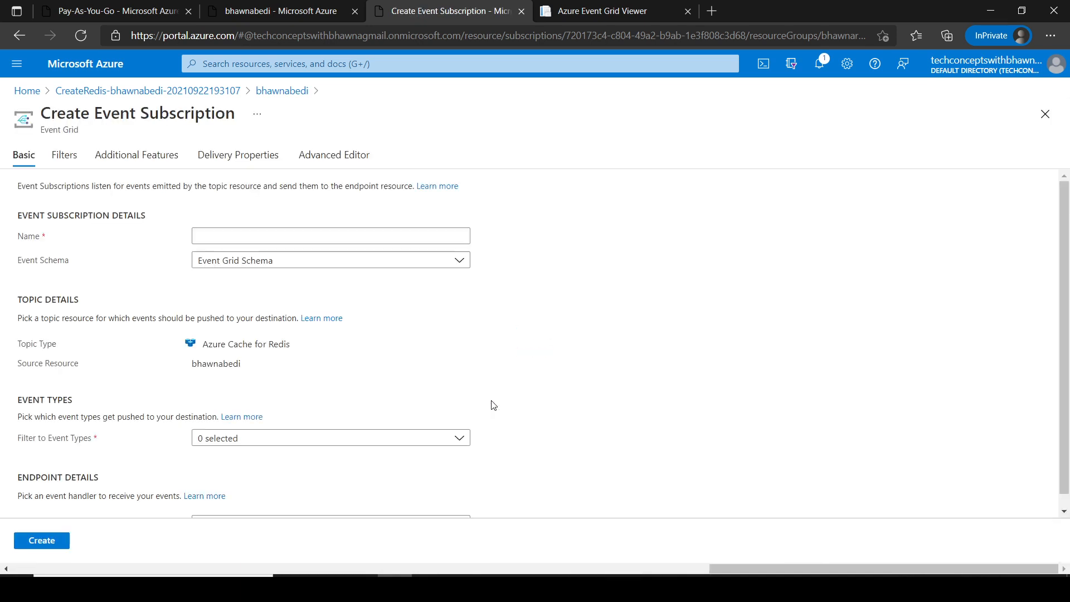
{"action": "left_click", "coordinate": [327, 229]}
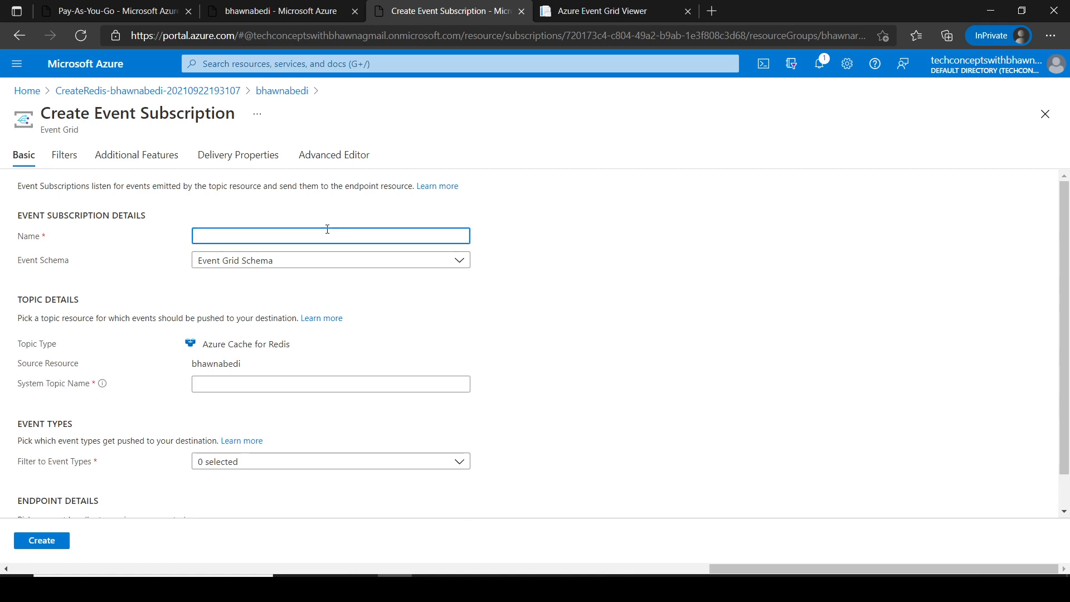
{"action": "type", "text": "bhawnaeventtest"}
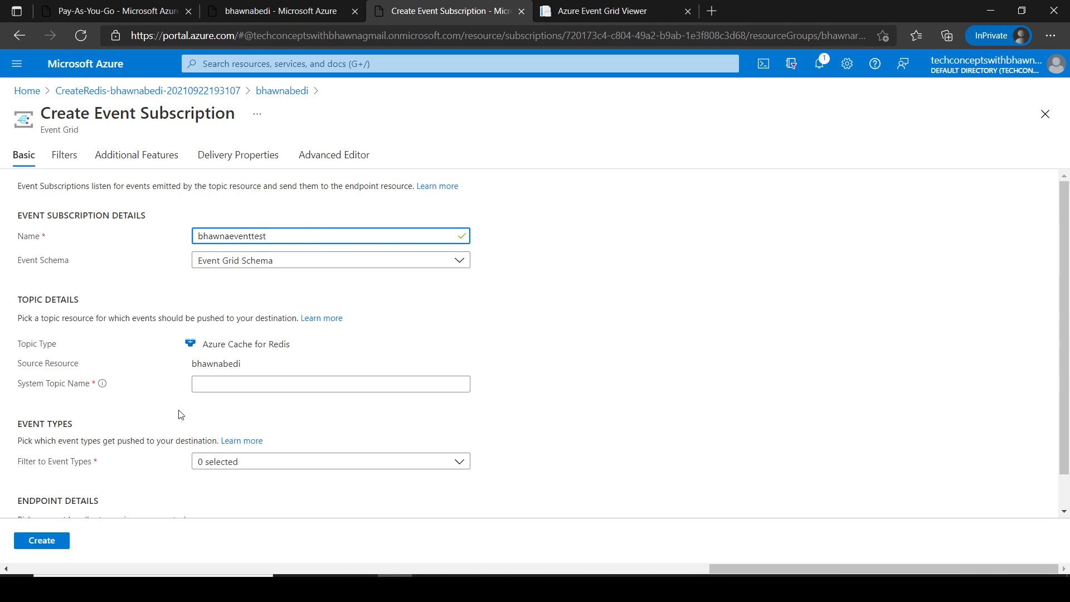
Enter the source resource's name as the system topic name and filter the event types to Scaling Completed only
{"action": "left_click_drag", "start_coordinate": [22, 384], "coordinate": [85, 384]}
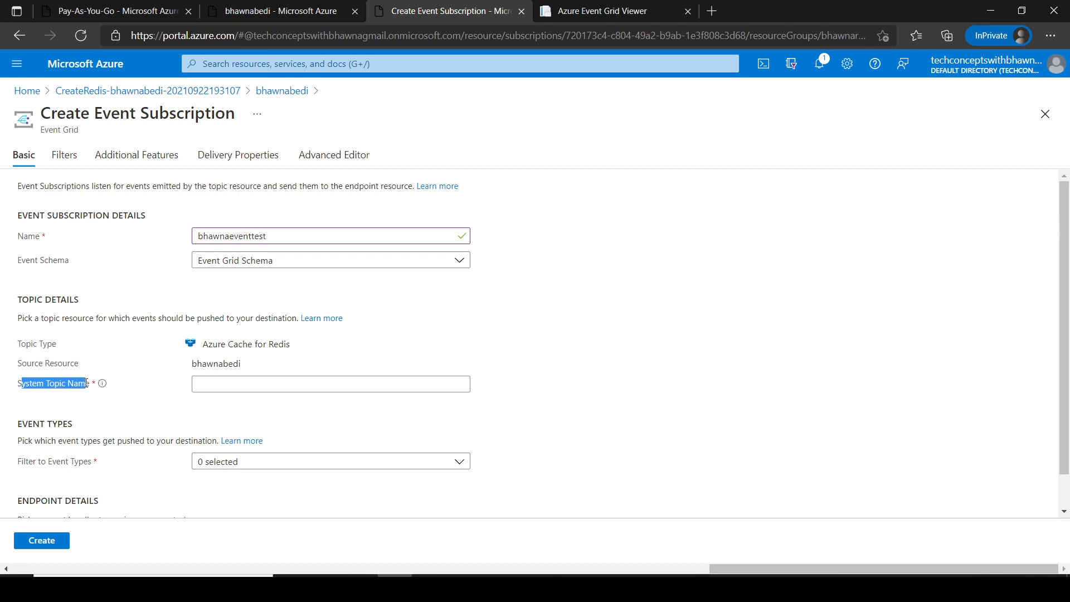
{"action": "left_click", "coordinate": [230, 385]}
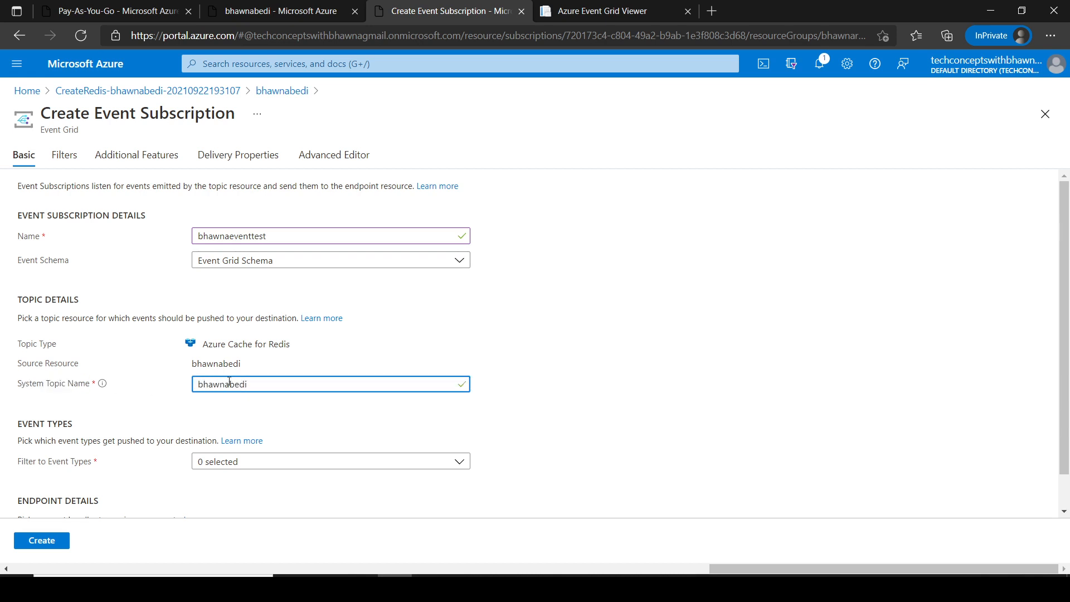
{"action": "scroll", "coordinate": [1064, 351], "scroll_direction": "down", "scroll_amount": 1}
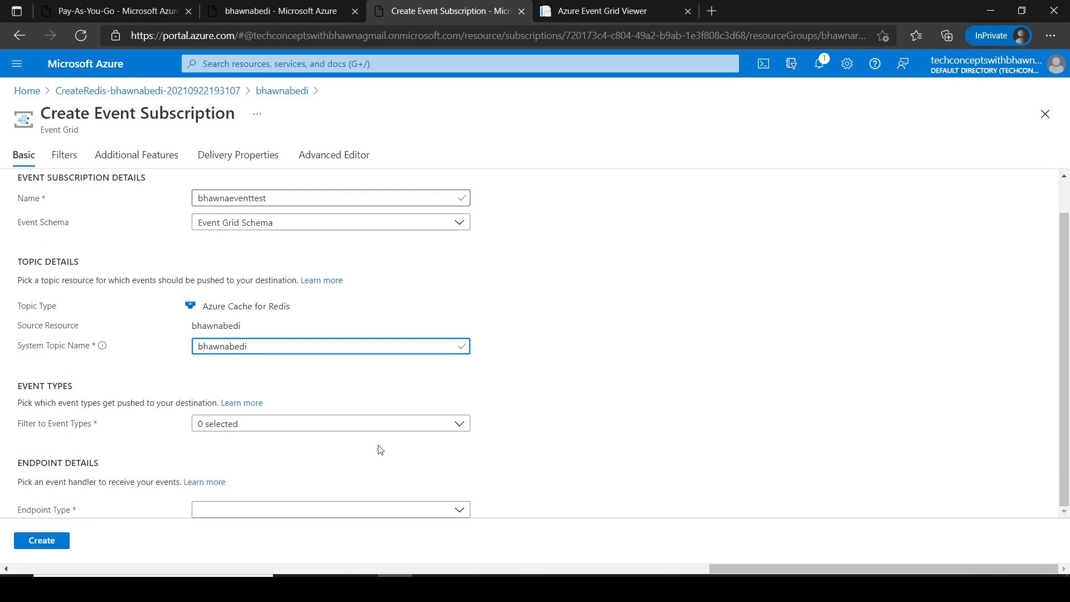
{"action": "left_click", "coordinate": [382, 430]}
{"action": "left_click", "coordinate": [241, 498]}
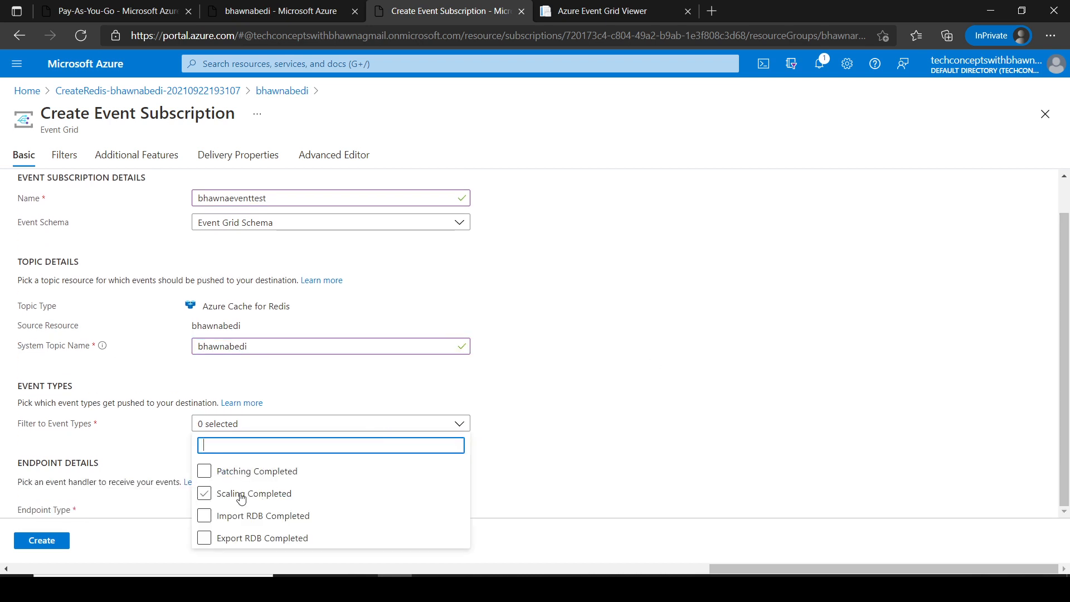
{"action": "left_click", "coordinate": [260, 386]}
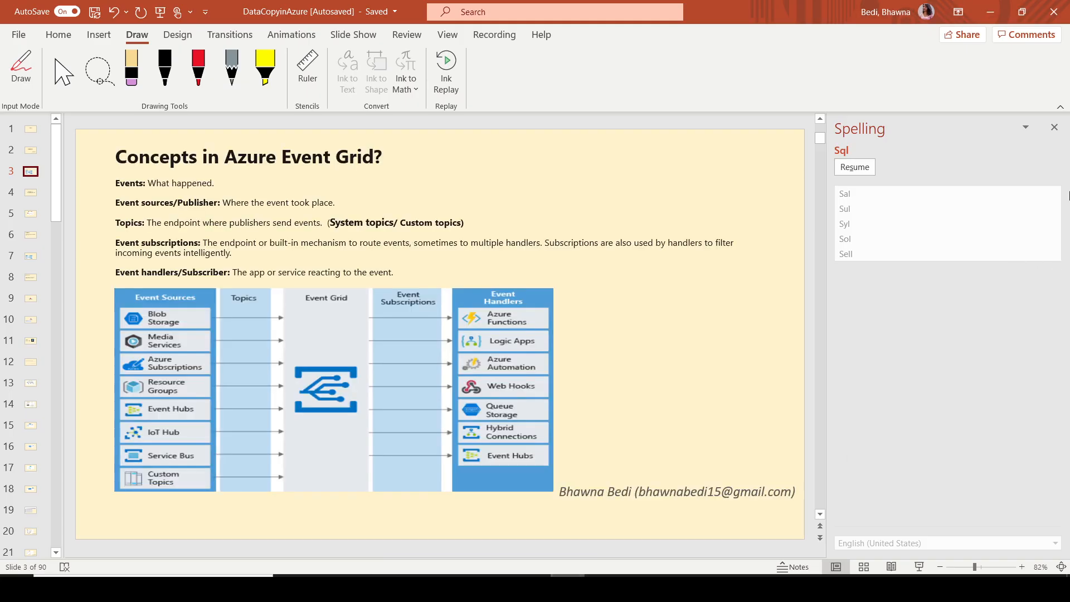
Switch to the PowerPoint presentation and close the Spelling pane beside the Azure Event Grid concepts slide
{"action": "left_click", "coordinate": [1054, 127]}
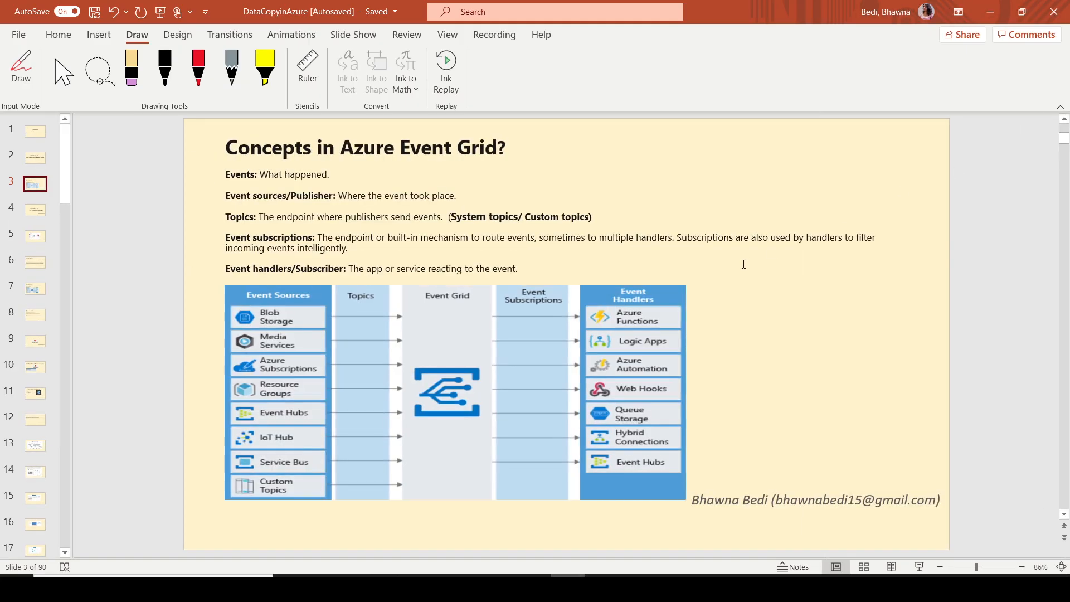
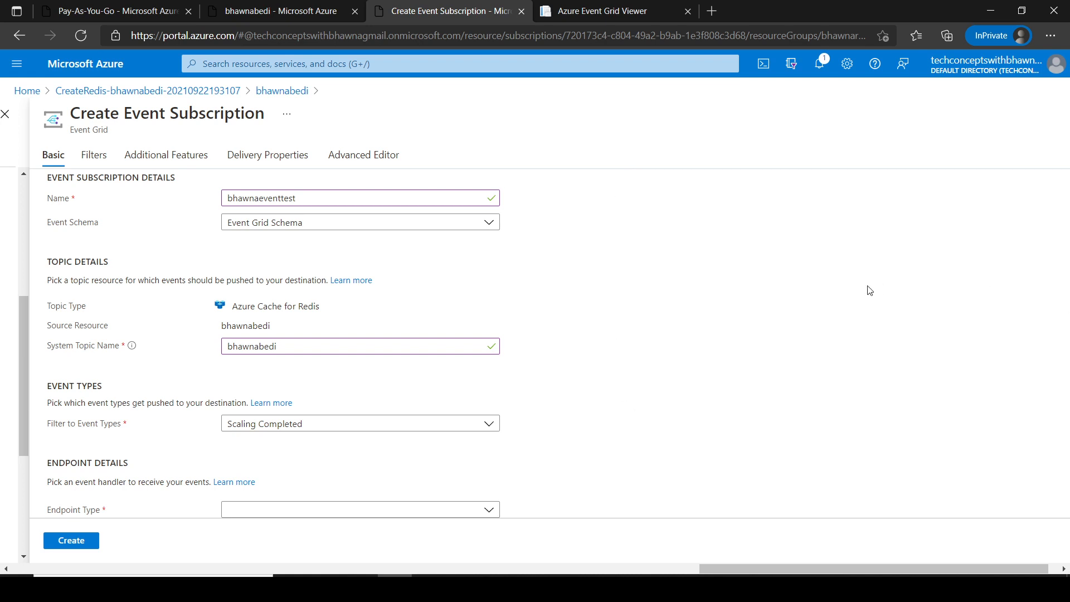
{"action": "left_click", "coordinate": [490, 510]}
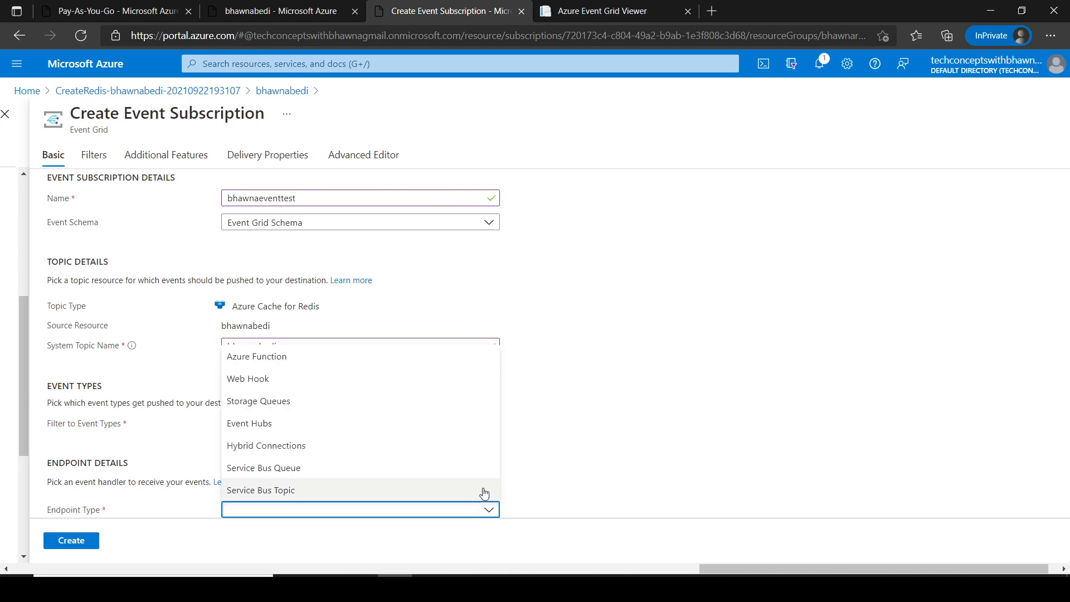
{"action": "left_click", "coordinate": [419, 376]}
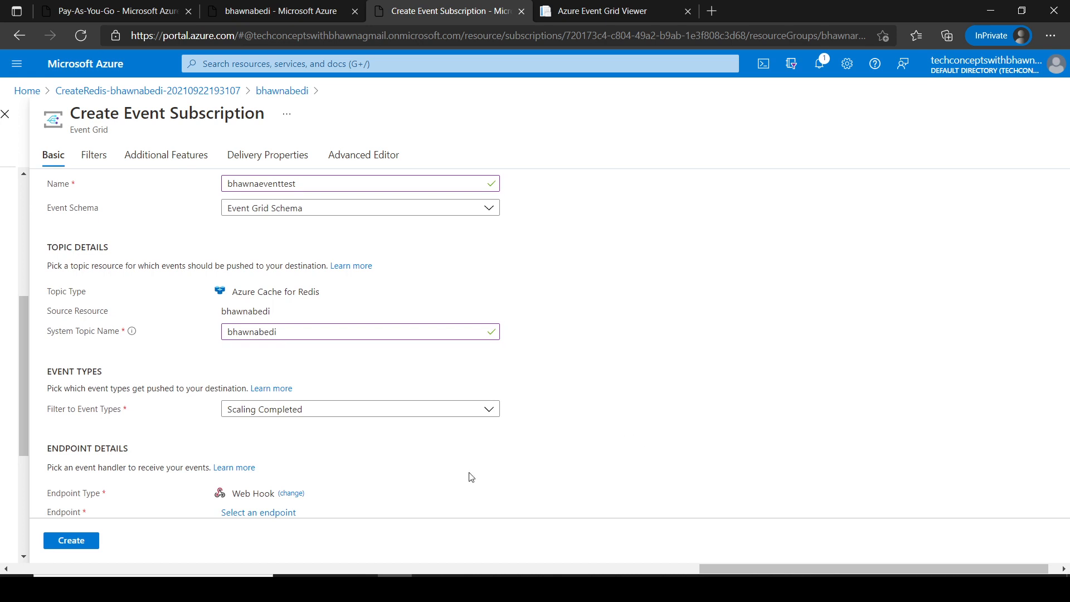
{"action": "left_click", "coordinate": [284, 517]}
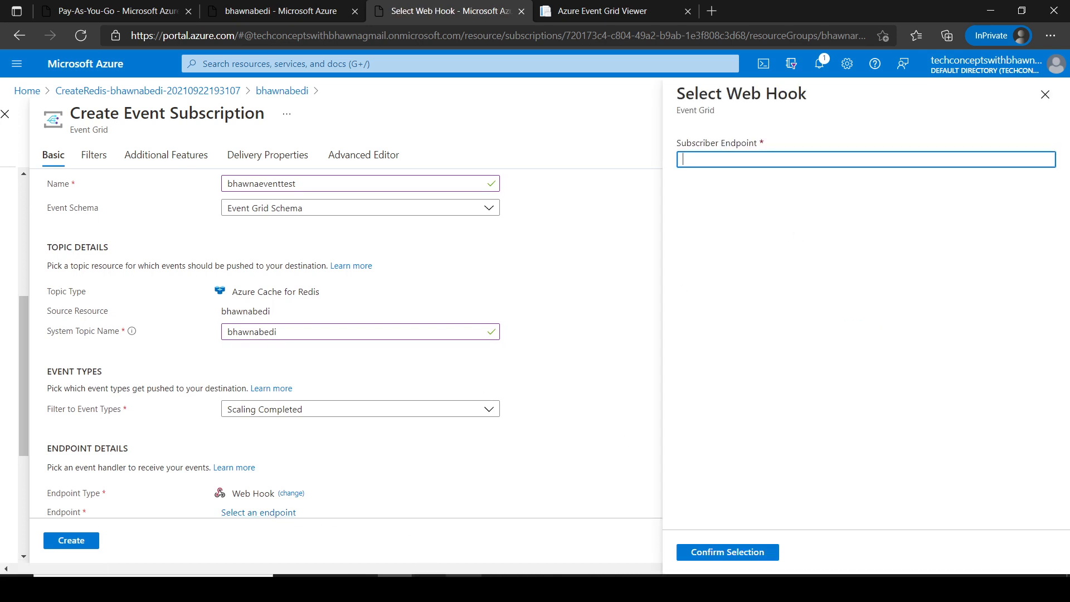
{"action": "key", "text": "alt+Tab"}
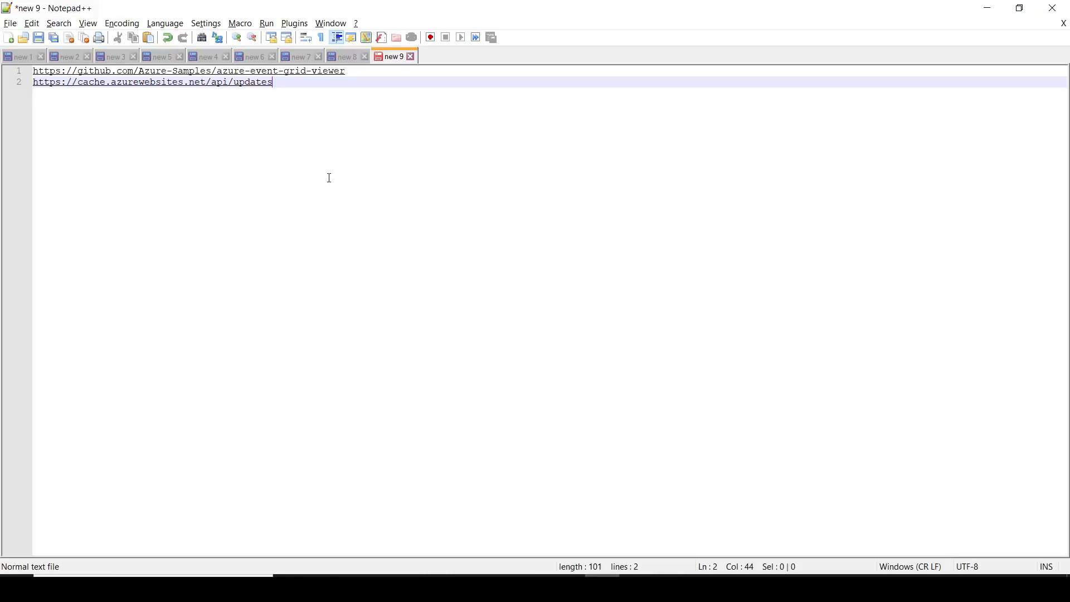
{"action": "left_click_drag", "start_coordinate": [292, 92], "coordinate": [39, 91]}
{"action": "key", "text": "ctrl+c"}
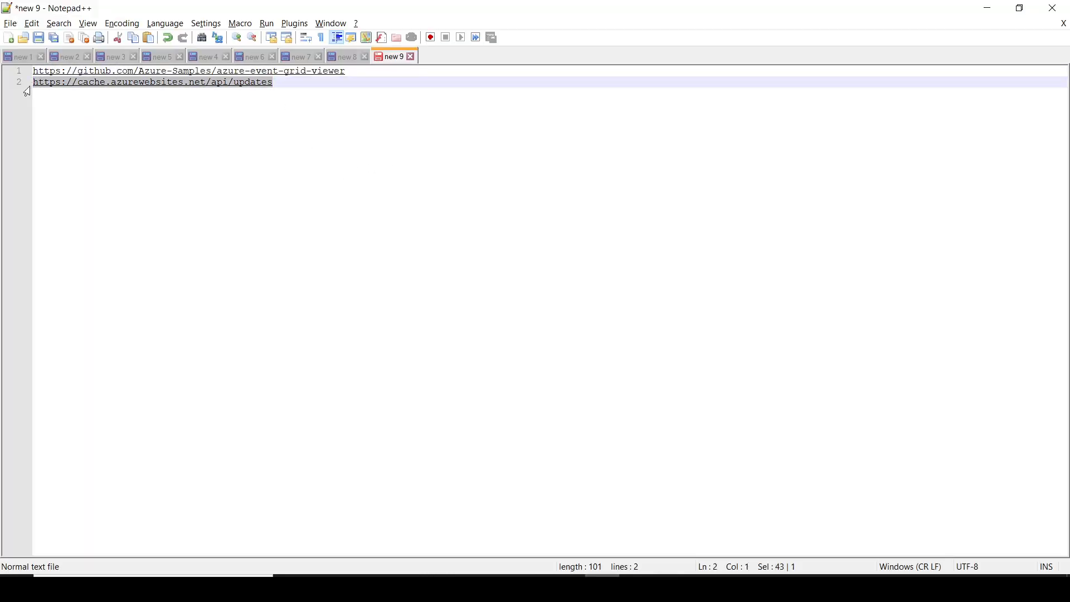
{"action": "left_click", "coordinate": [986, 8]}
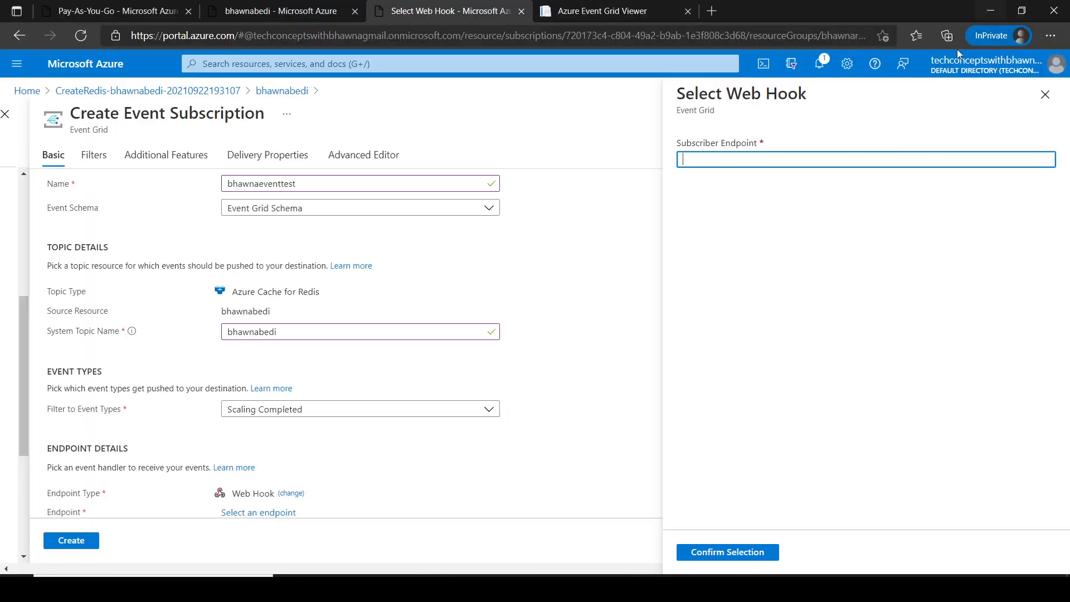
{"action": "key", "text": "ctrl+v"}
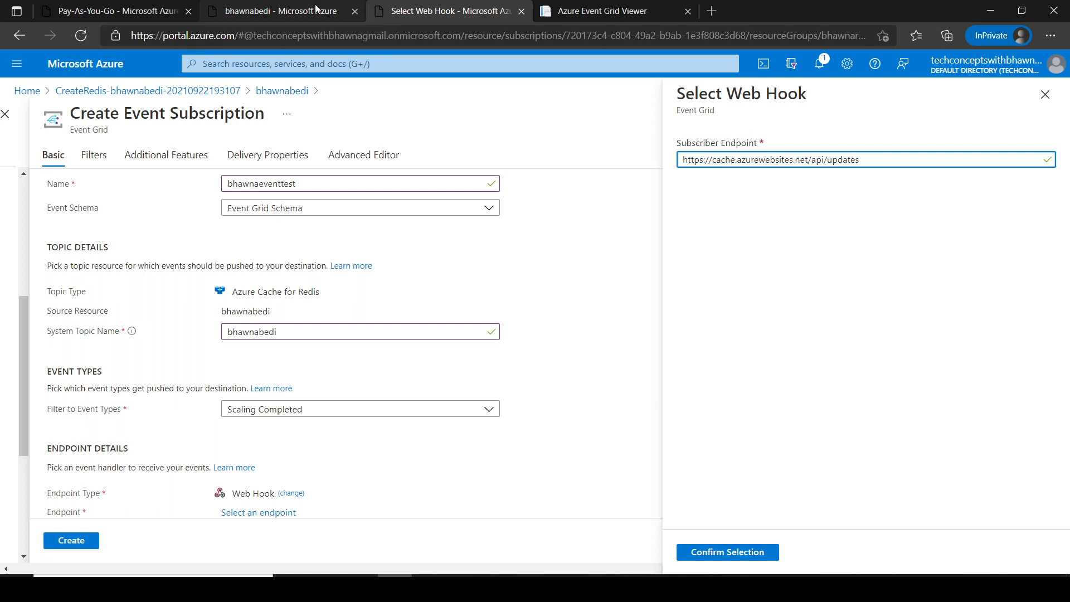
Replace "cache" in the subscriber endpoint address with the deployed web app's name and confirm the web hook selection
{"action": "double_click", "coordinate": [723, 160]}
{"action": "type", "text": "bhawnabe"}
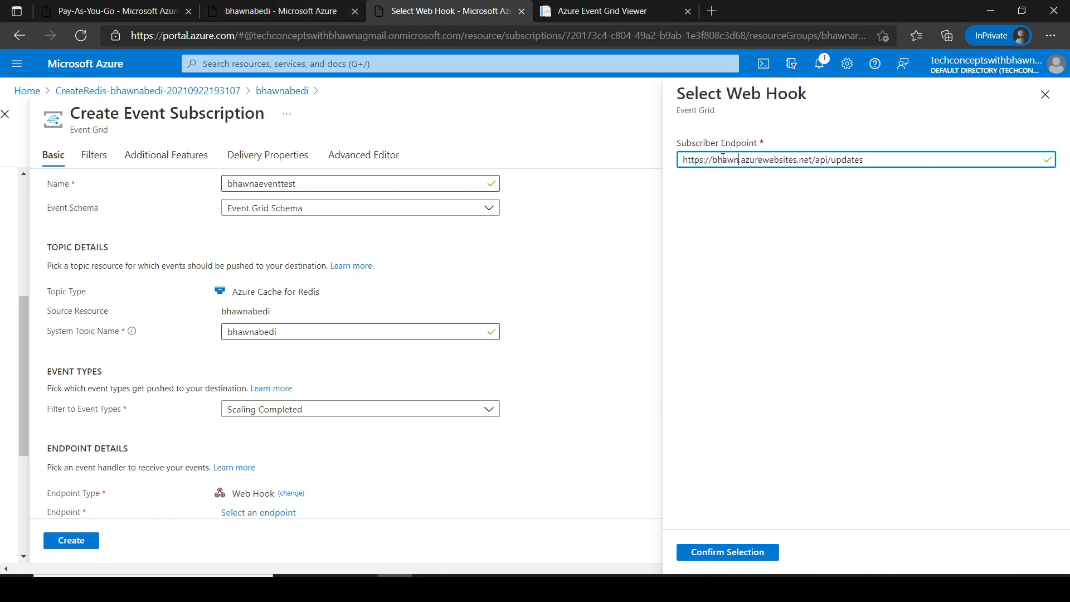
{"action": "type", "text": "di"}
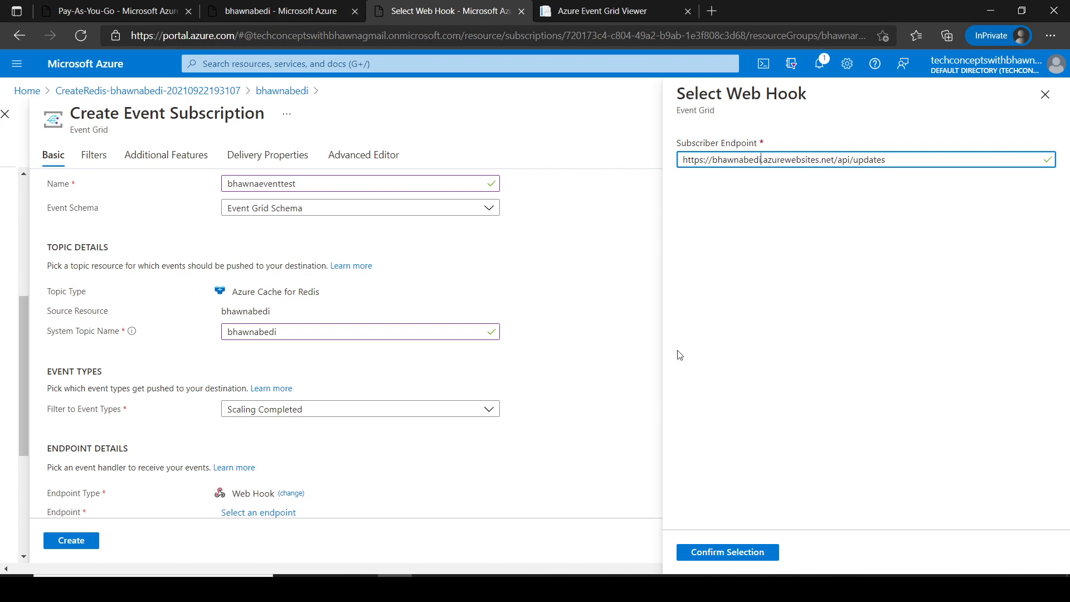
{"action": "left_click", "coordinate": [755, 234]}
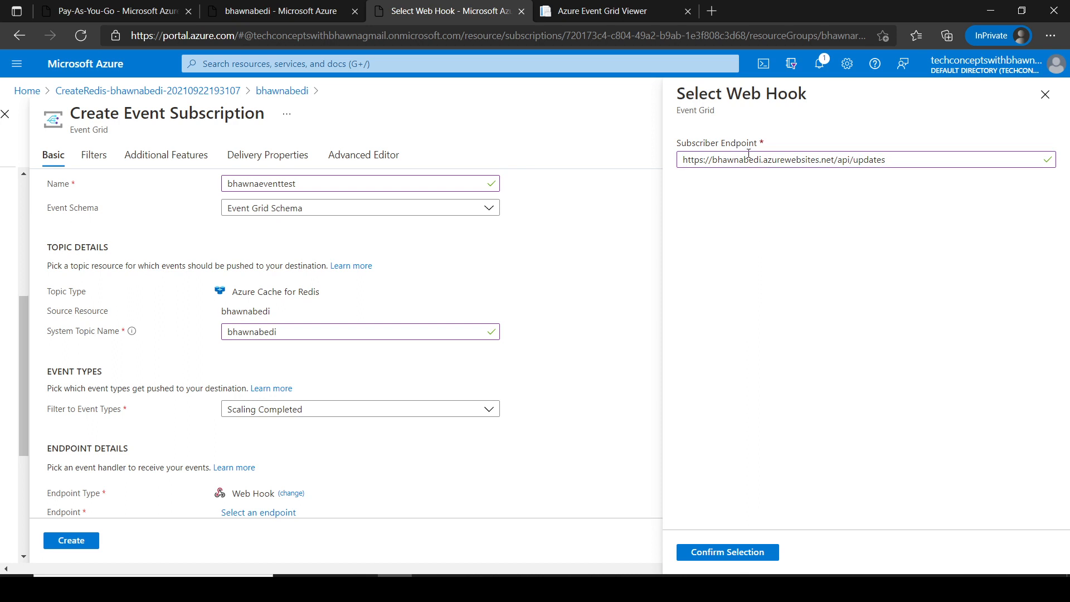
{"action": "left_click", "coordinate": [747, 551]}
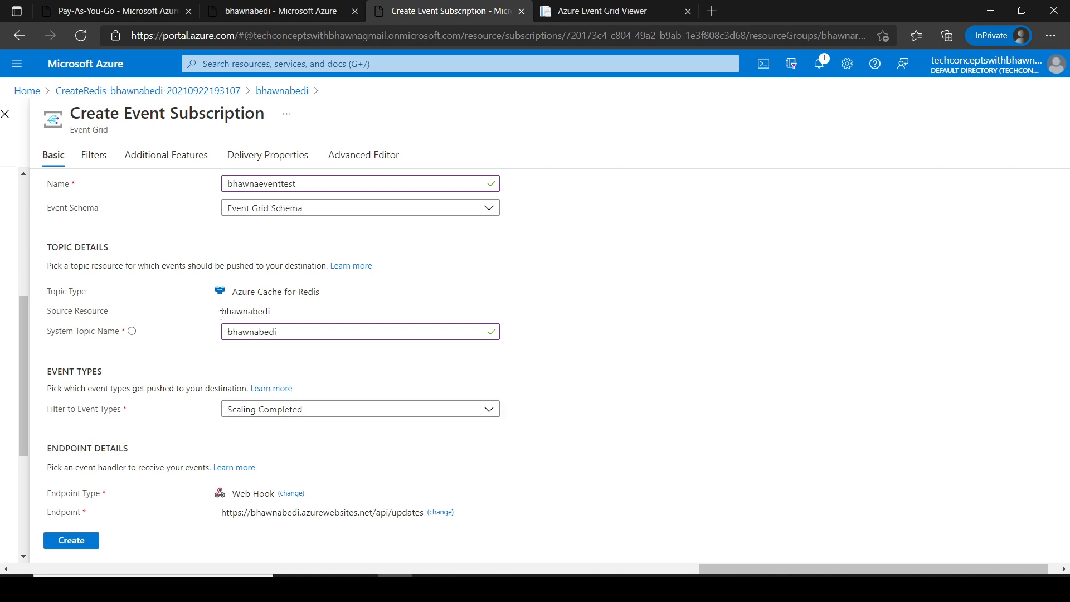
Create the event subscription with the chosen source resource and endpoint, and check its endpoint and event type on the Events page
{"action": "left_click_drag", "start_coordinate": [221, 311], "coordinate": [282, 316]}
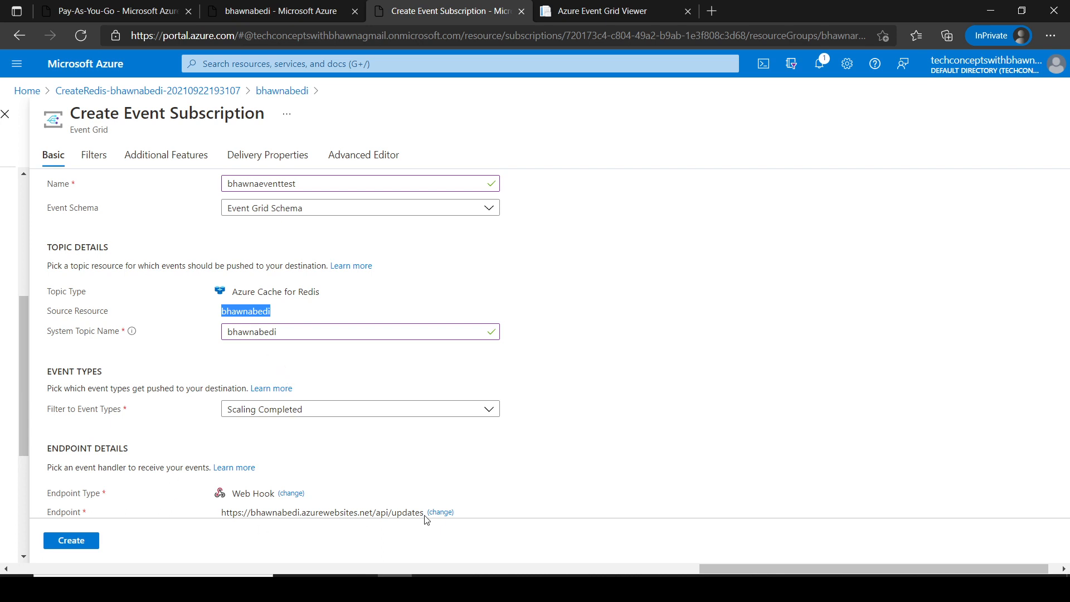
{"action": "left_click_drag", "start_coordinate": [425, 512], "coordinate": [223, 515]}
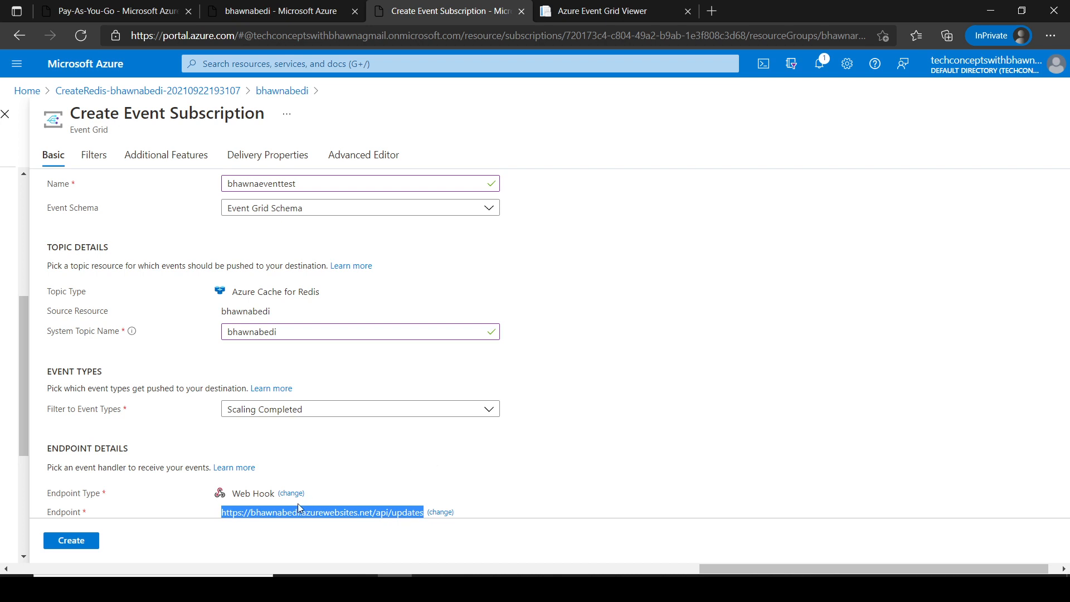
{"action": "left_click", "coordinate": [70, 544]}
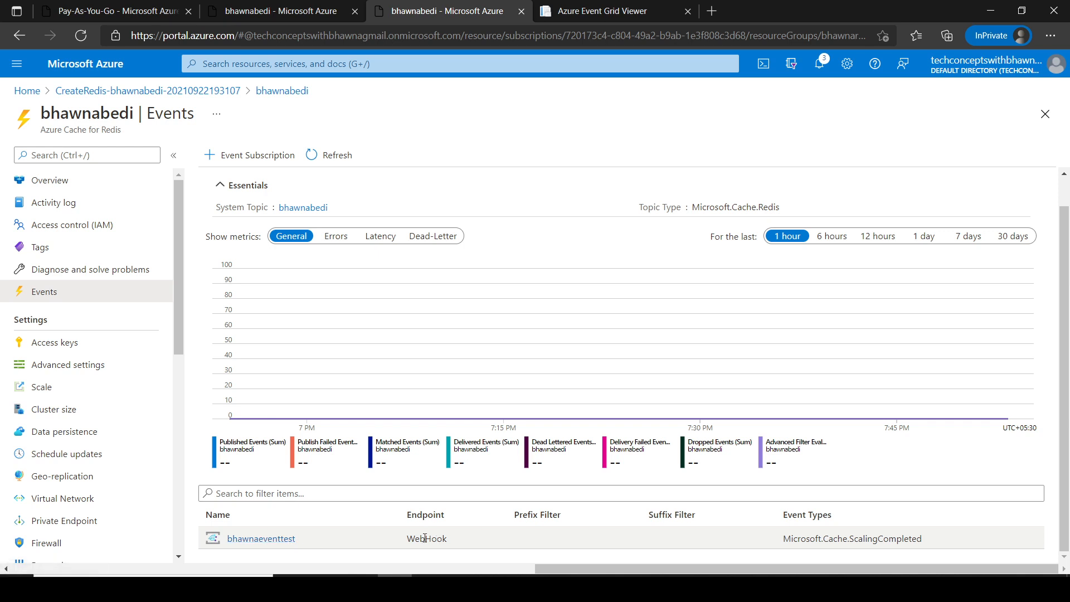
{"action": "left_click_drag", "start_coordinate": [407, 538], "coordinate": [460, 539]}
{"action": "left_click_drag", "start_coordinate": [779, 540], "coordinate": [923, 537]}
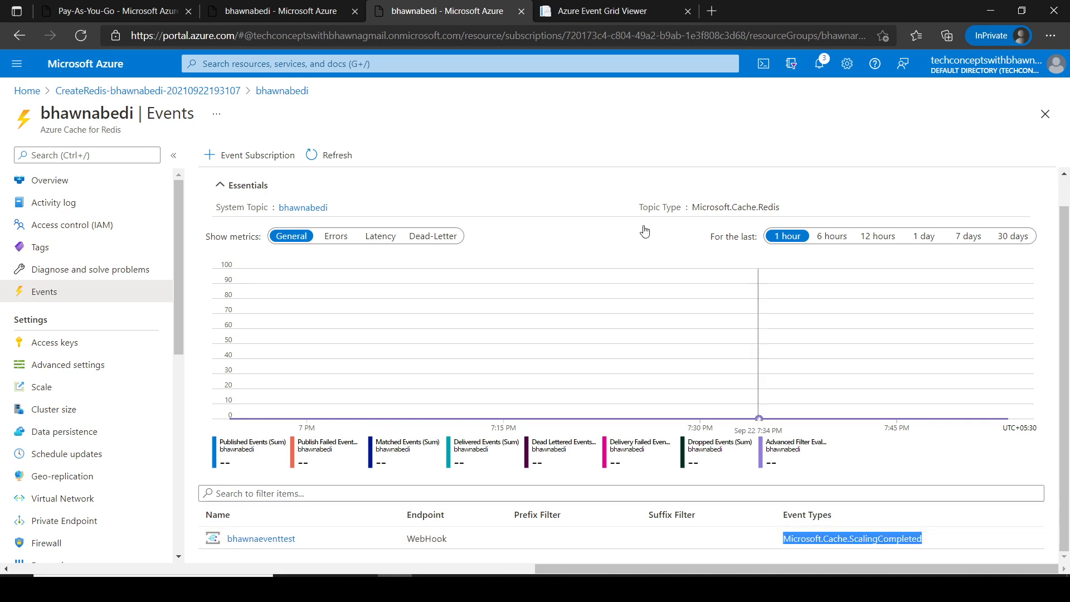
Expand the Microsoft.EventGrid.SubscriptionValidationEvent in Azure Event Grid Viewer, examine its JSON and the site's address, and collapse it again
{"action": "left_click", "coordinate": [620, 7]}
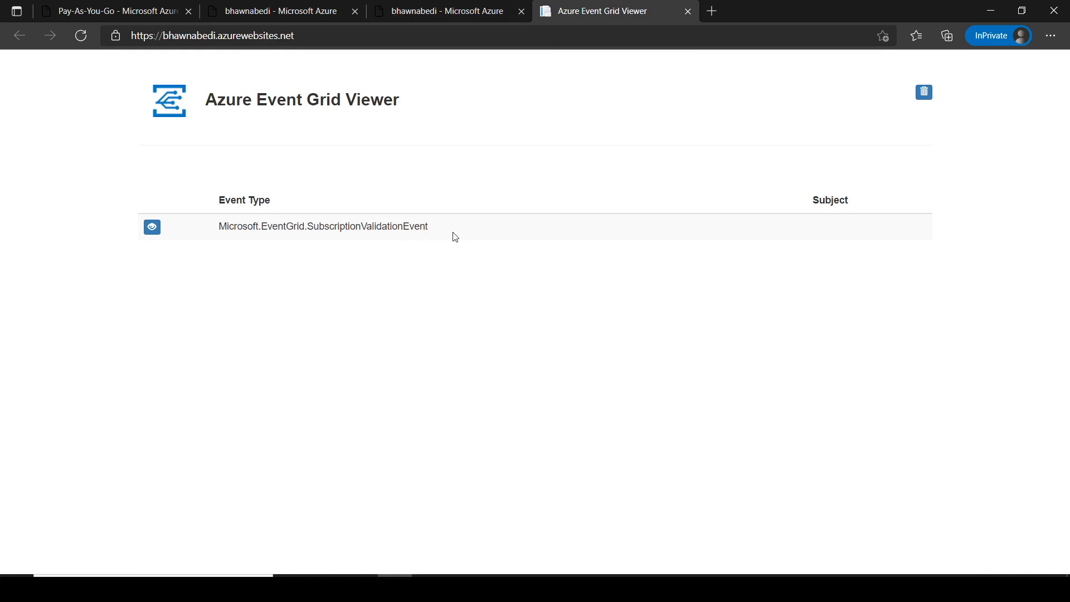
{"action": "left_click_drag", "start_coordinate": [438, 229], "coordinate": [222, 241]}
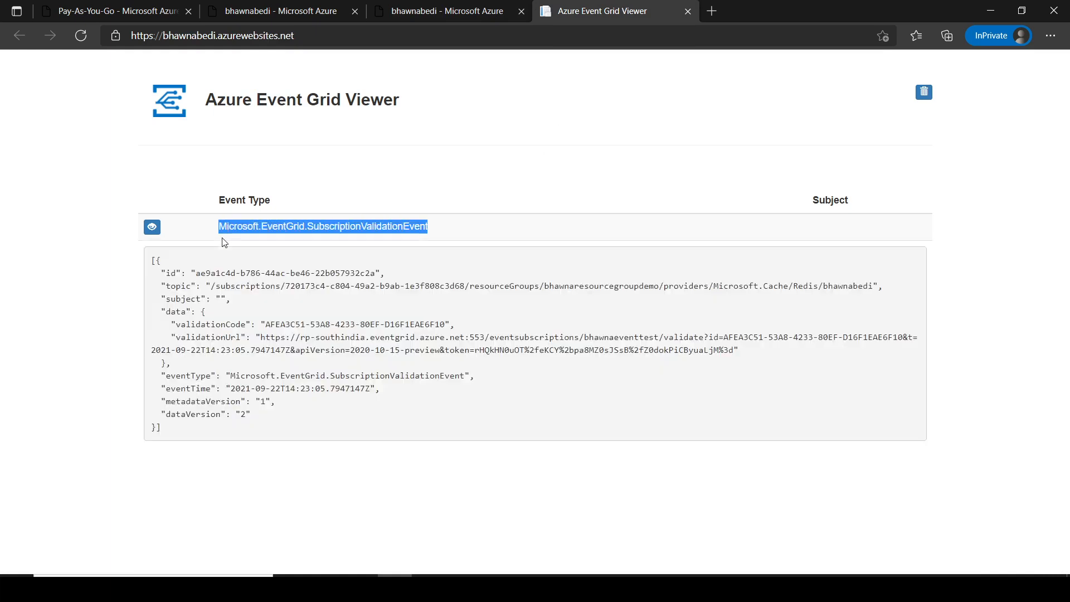
{"action": "left_click", "coordinate": [135, 311]}
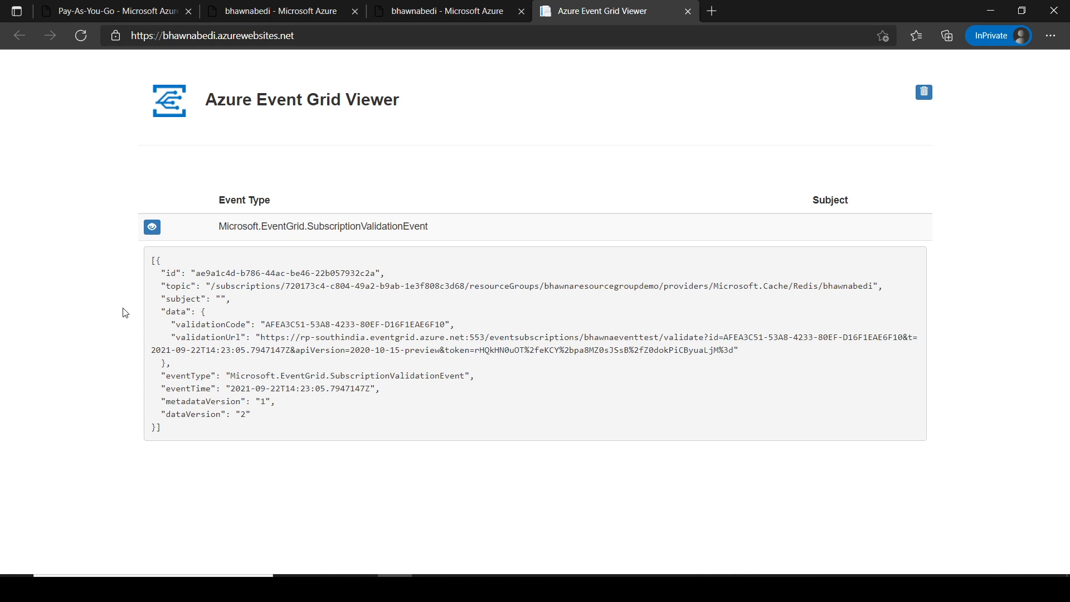
{"action": "left_click_drag", "start_coordinate": [319, 29], "coordinate": [129, 27]}
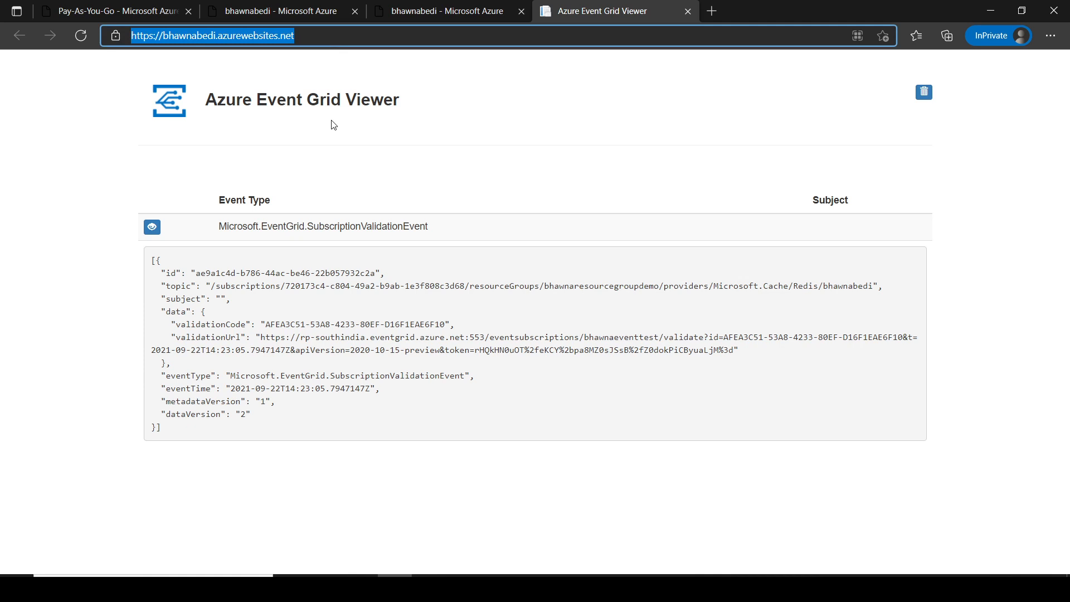
{"action": "left_click", "coordinate": [313, 230]}
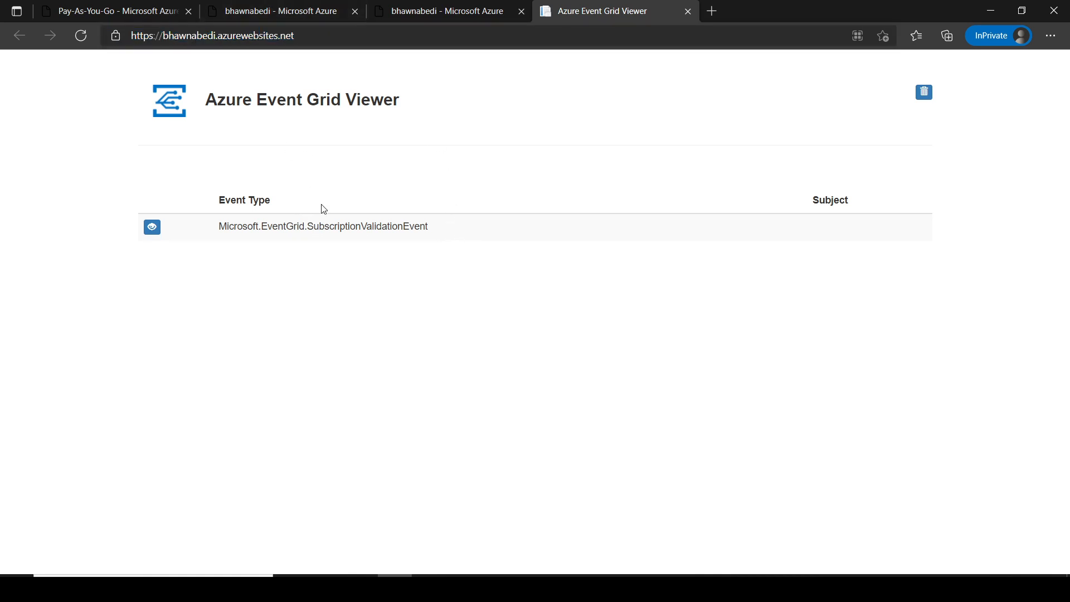
Open the Redis cache's Scale settings from the Azure home page, using the tab that holds the Pay-As-You-Go subscription
{"action": "left_click", "coordinate": [259, 6]}
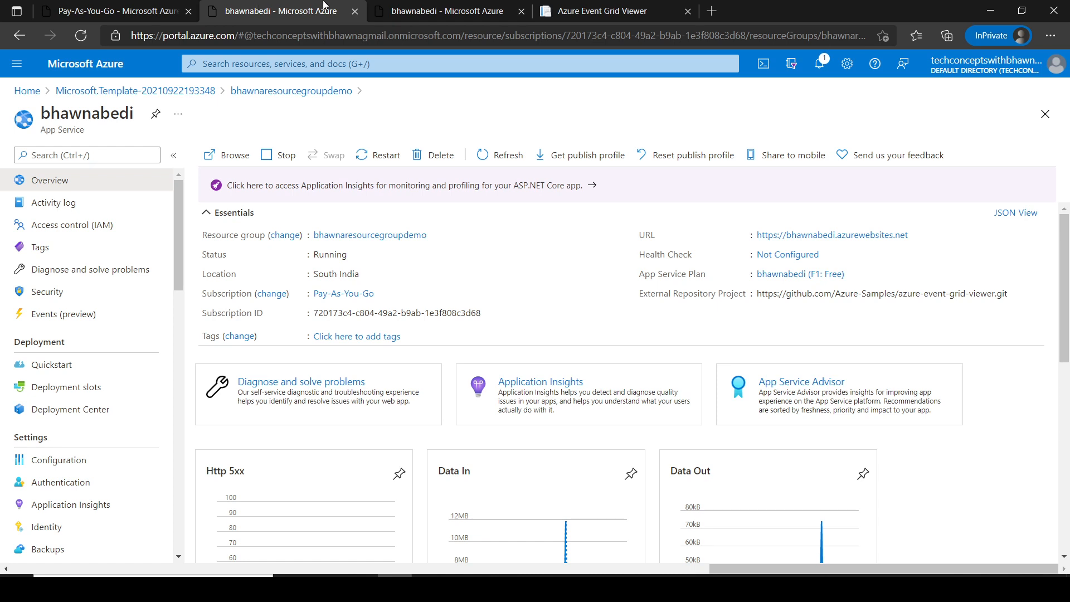
{"action": "left_click", "coordinate": [581, 8]}
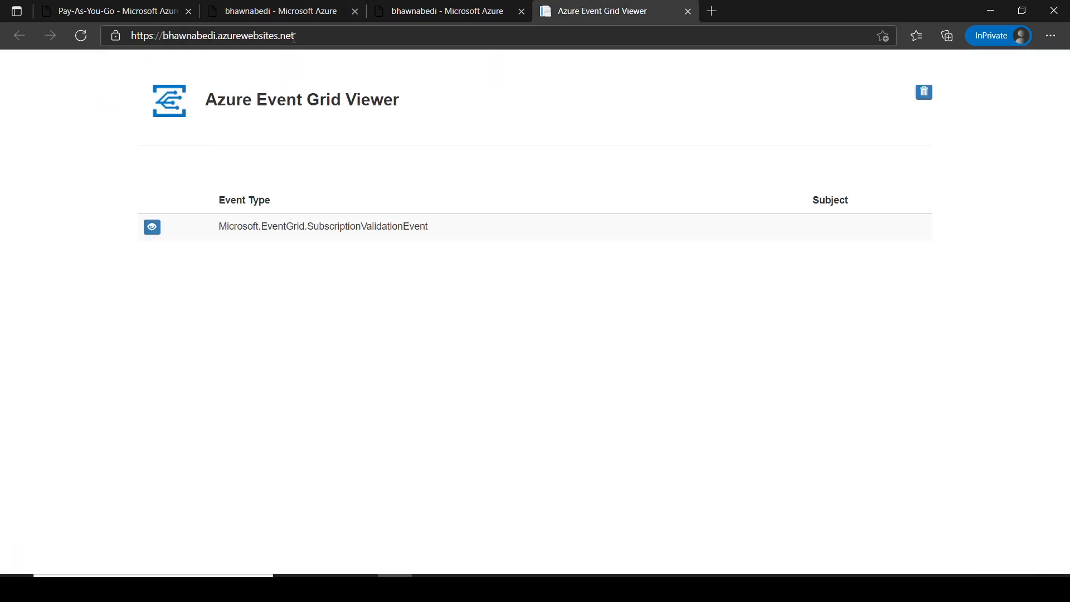
{"action": "left_click", "coordinate": [117, 10]}
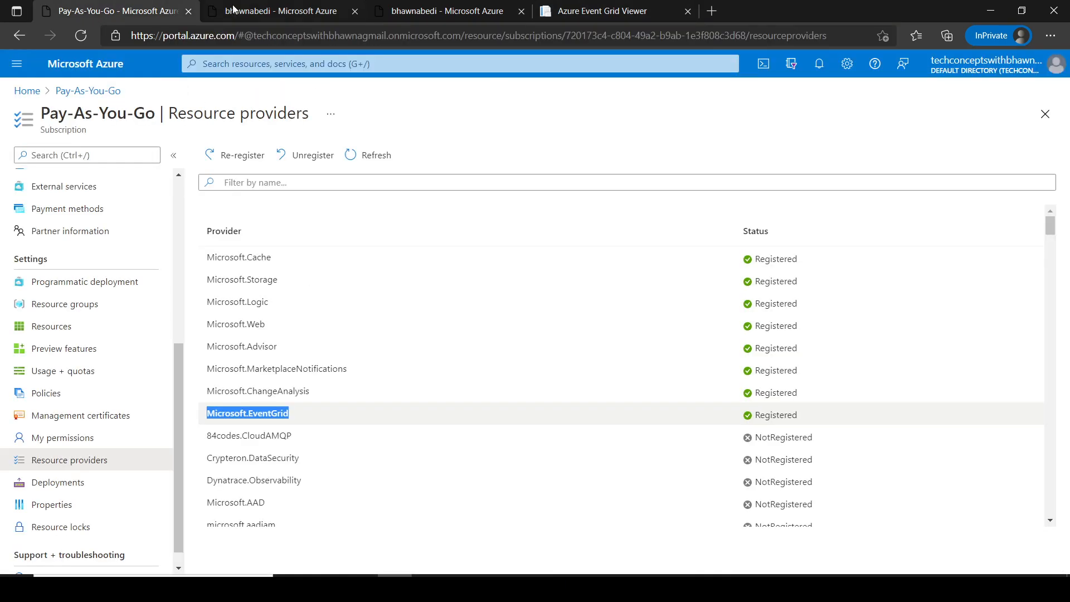
{"action": "left_click", "coordinate": [267, 10]}
{"action": "left_click", "coordinate": [93, 5]}
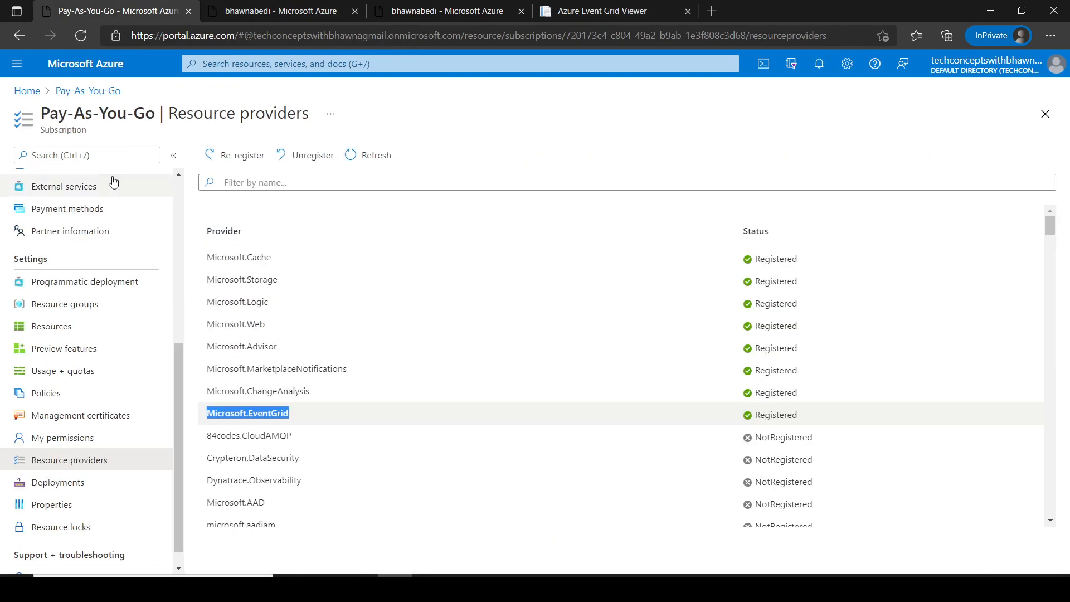
{"action": "left_click", "coordinate": [39, 91]}
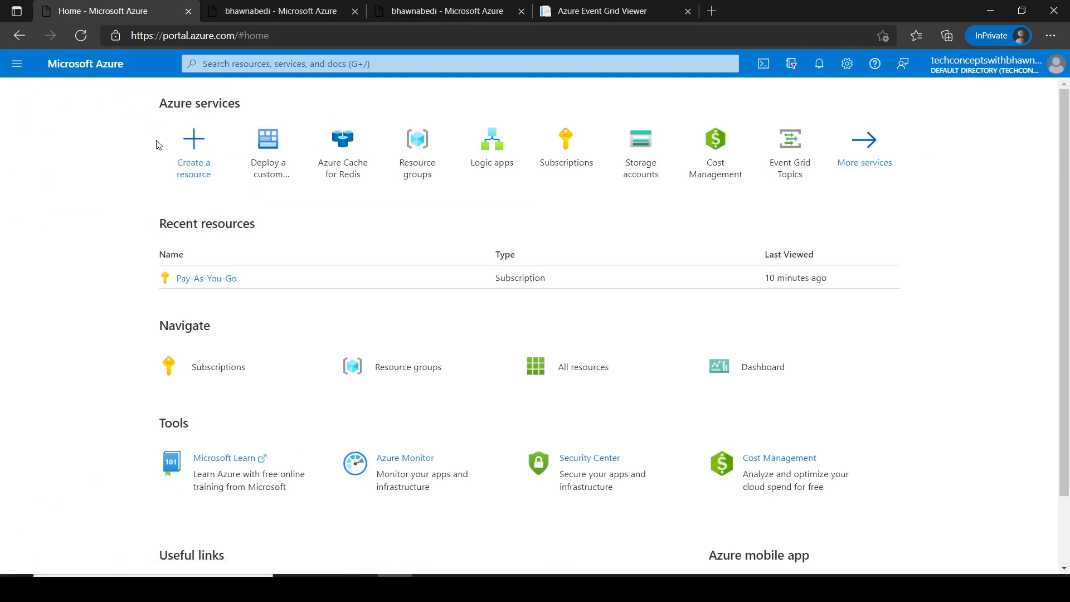
{"action": "left_click", "coordinate": [348, 162]}
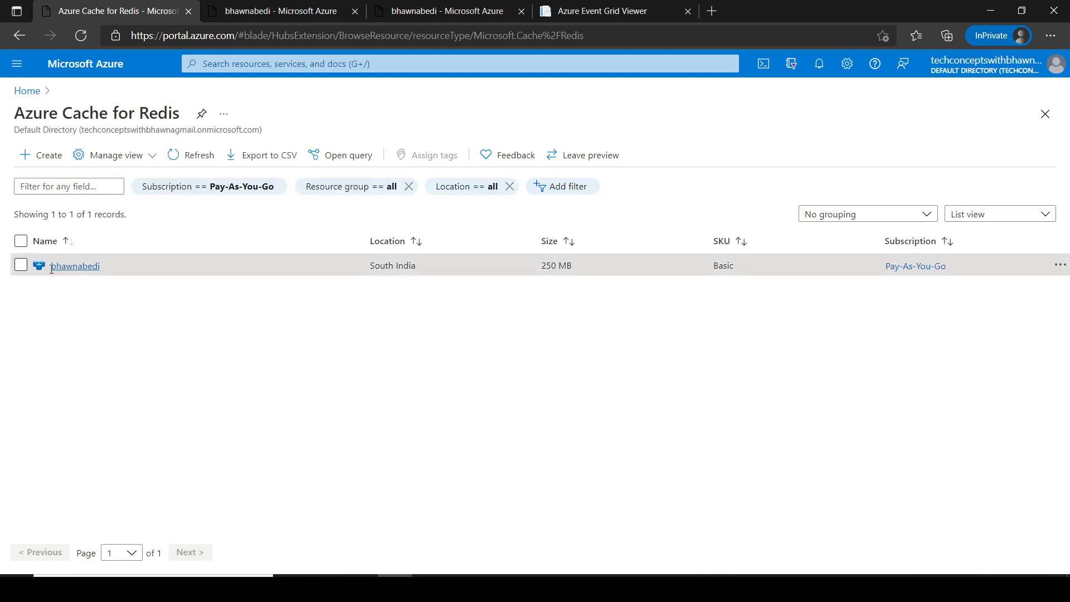
{"action": "left_click", "coordinate": [57, 266]}
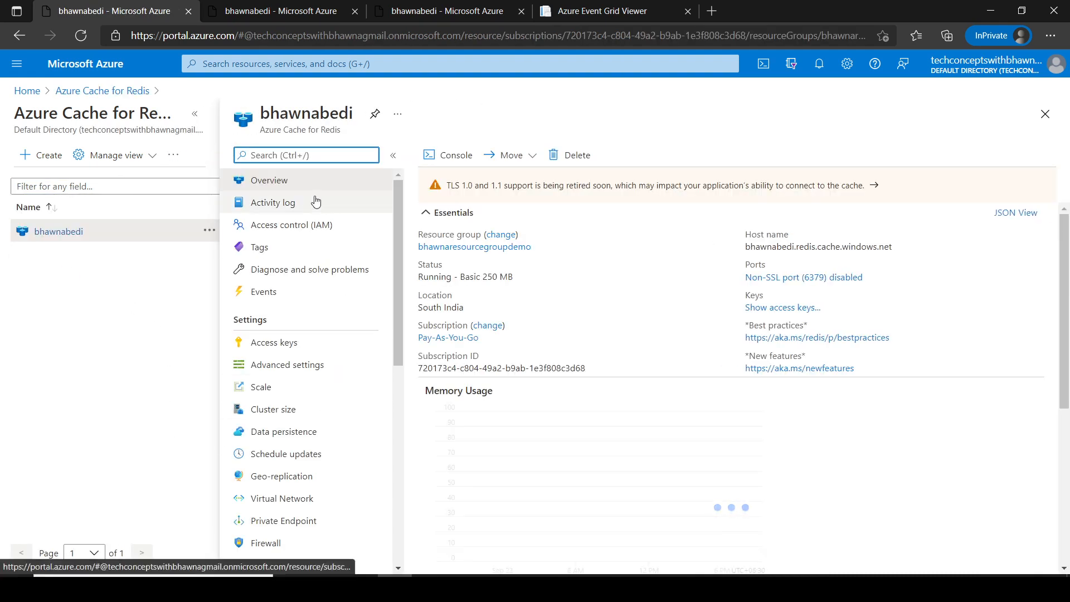
{"action": "left_click", "coordinate": [260, 389]}
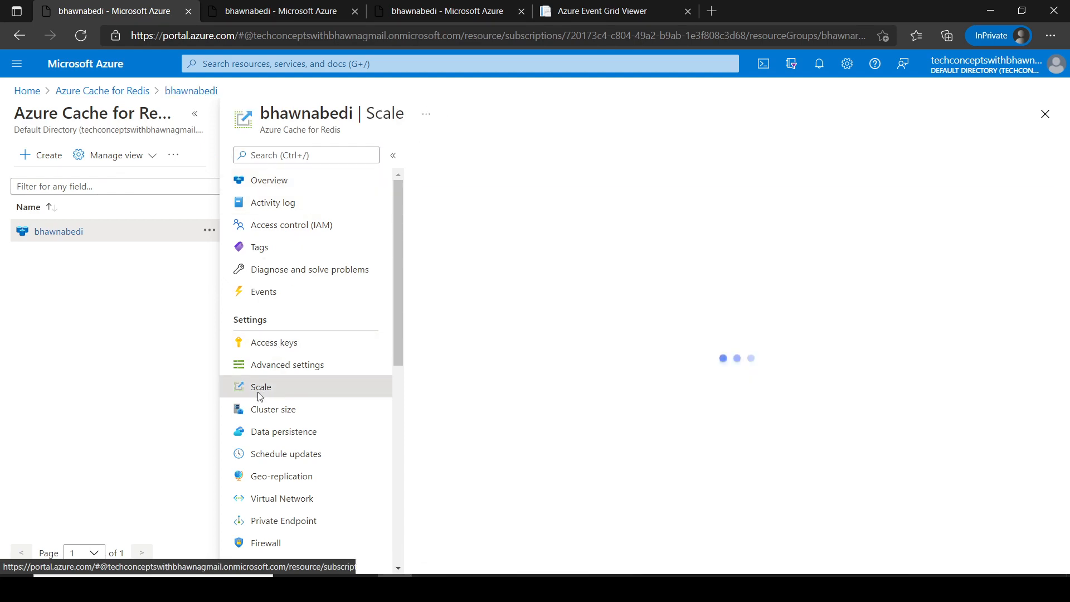
Scale the Redis cache to the C1 Basic tier with a 1 GB cache
{"action": "left_click", "coordinate": [196, 118]}
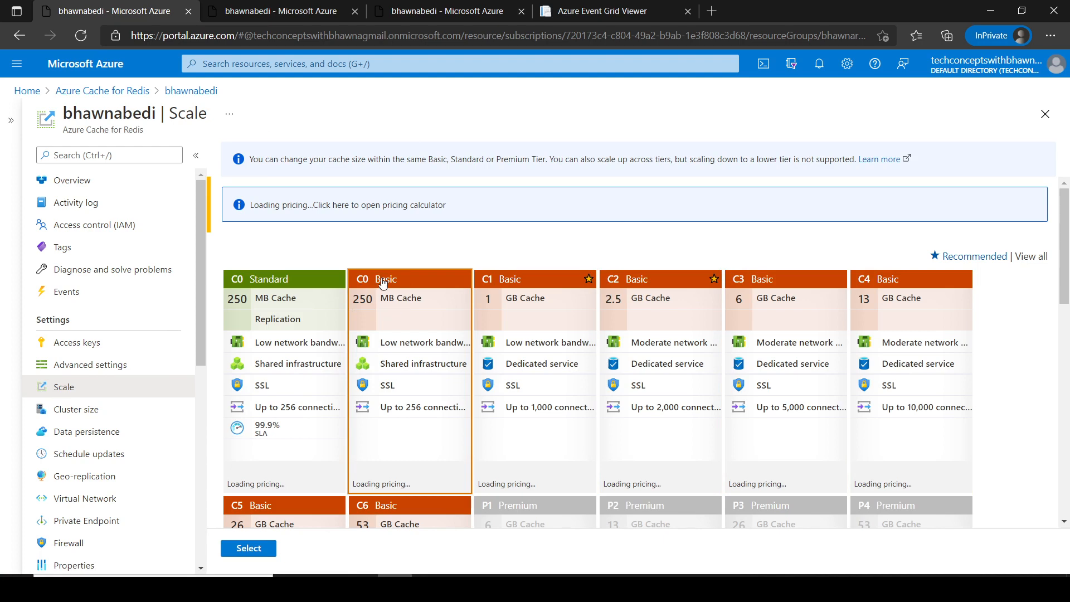
{"action": "left_click", "coordinate": [377, 425]}
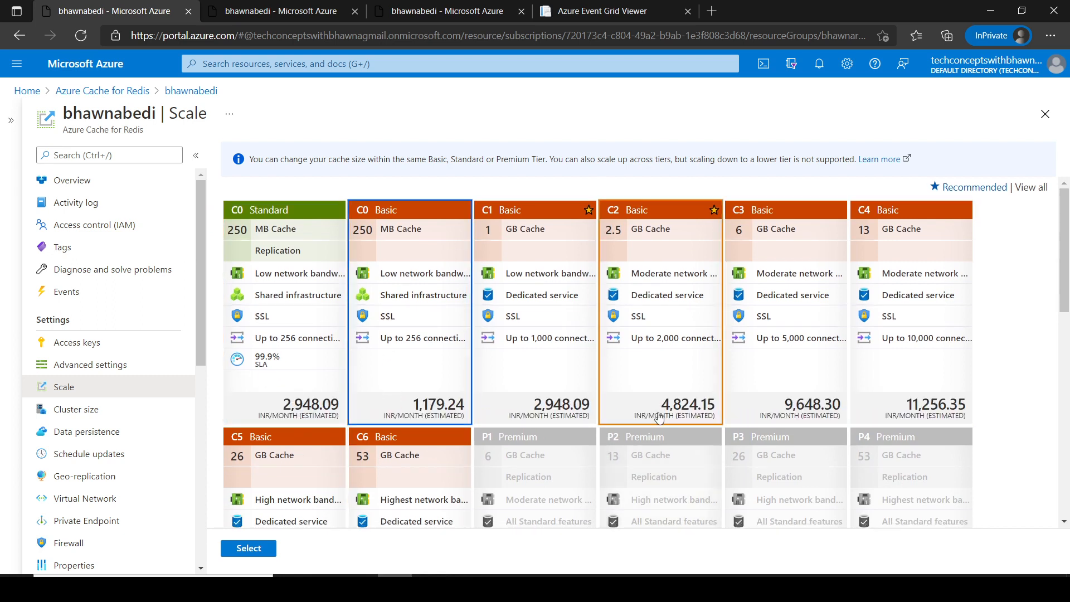
{"action": "left_click", "coordinate": [438, 231]}
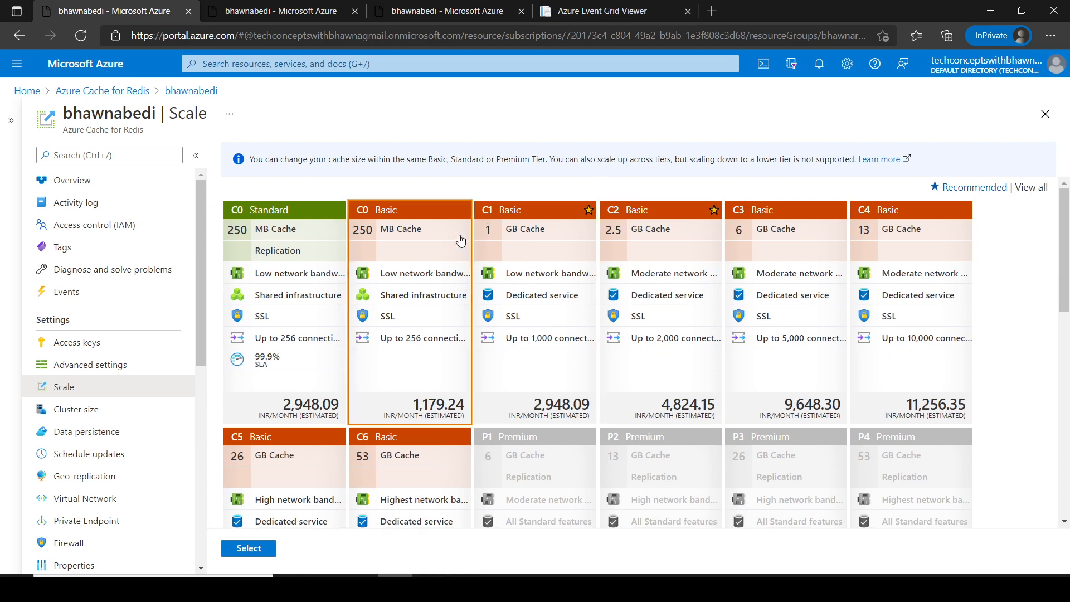
{"action": "left_click", "coordinate": [530, 244]}
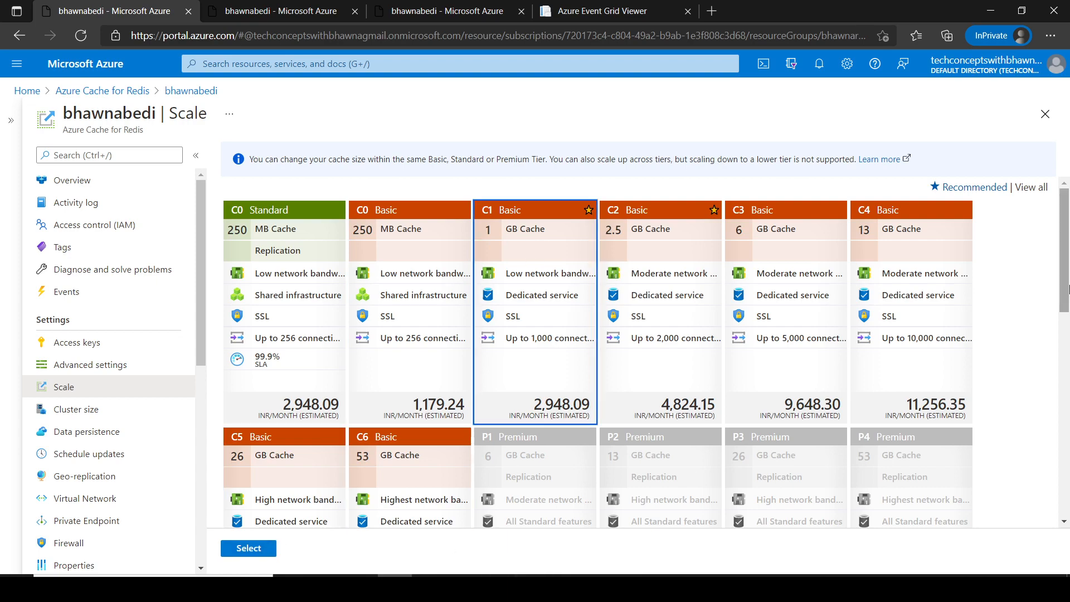
{"action": "left_click_drag", "start_coordinate": [1067, 305], "coordinate": [1054, 276]}
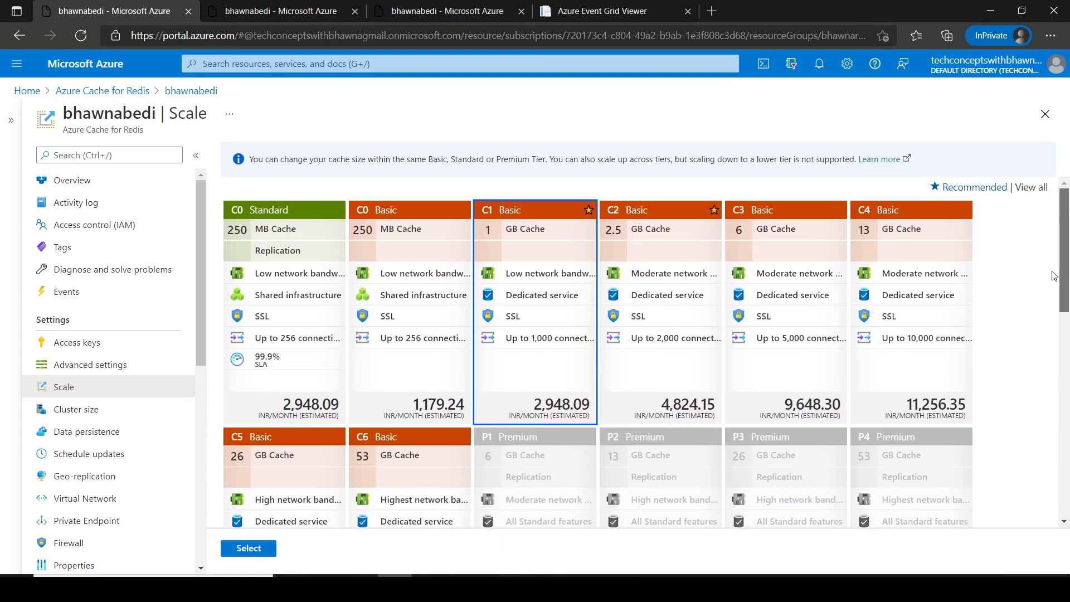
{"action": "left_click", "coordinate": [243, 551]}
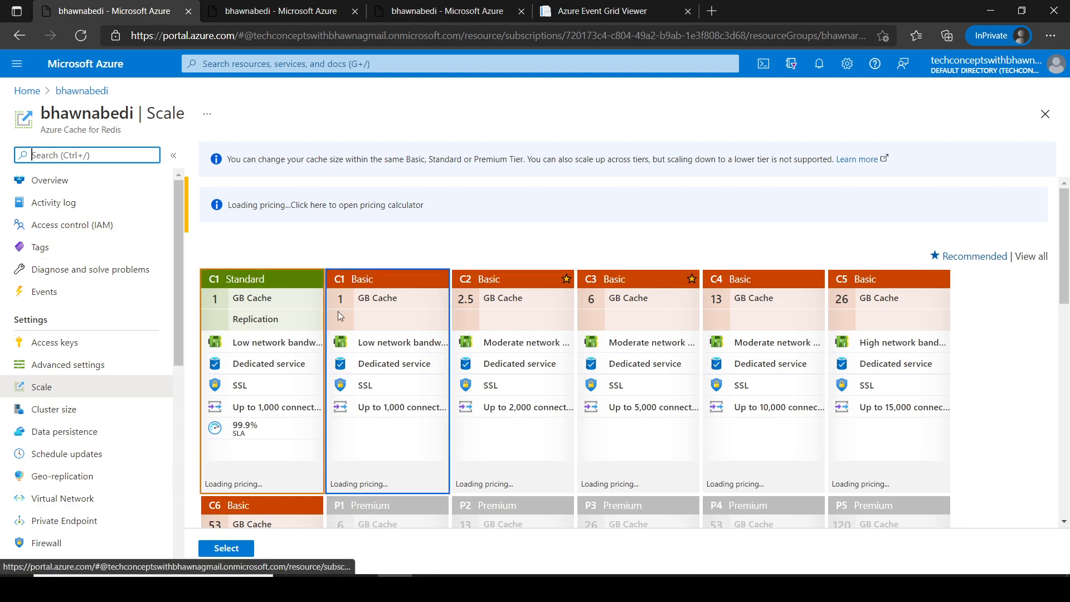
Examine the Microsoft.Cache.ScalingCompleted event in Azure Event Grid Viewer, including its type, subject and JSON details
{"action": "left_click", "coordinate": [584, 11]}
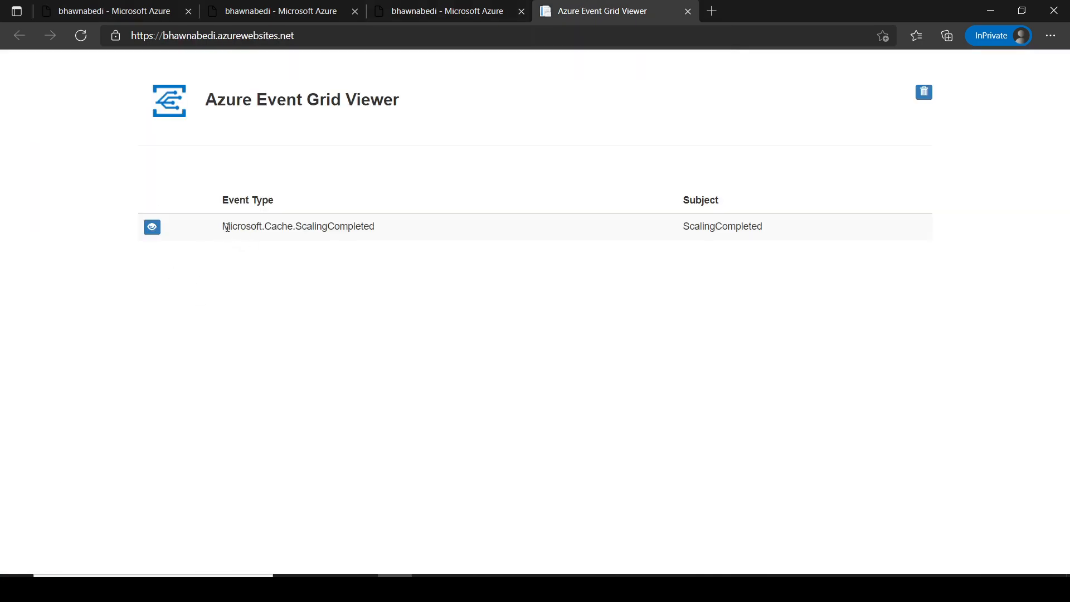
{"action": "left_click_drag", "start_coordinate": [229, 228], "coordinate": [775, 228]}
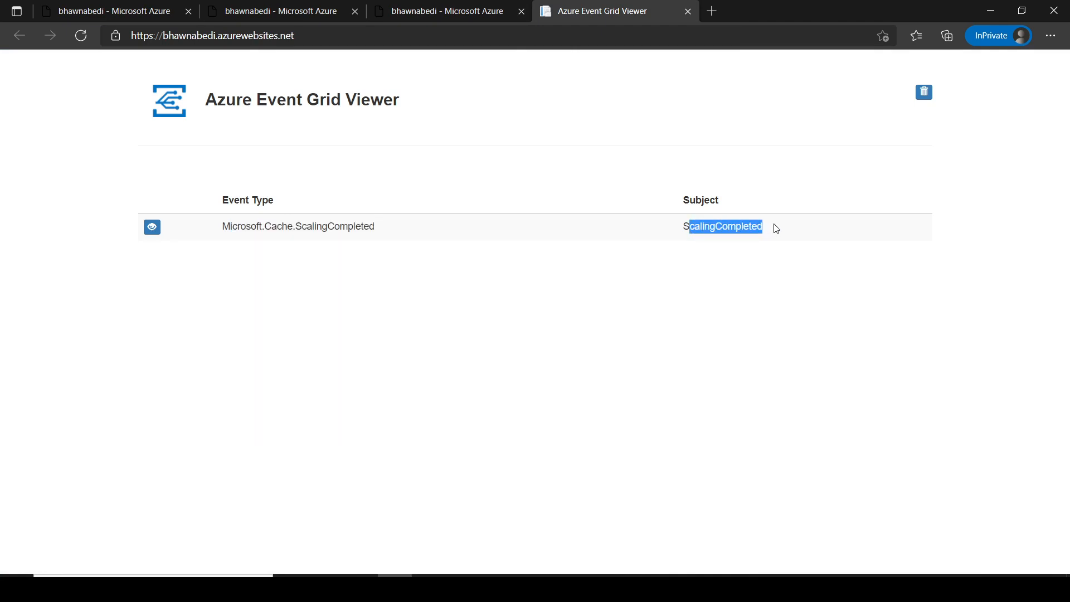
{"action": "left_click", "coordinate": [781, 189]}
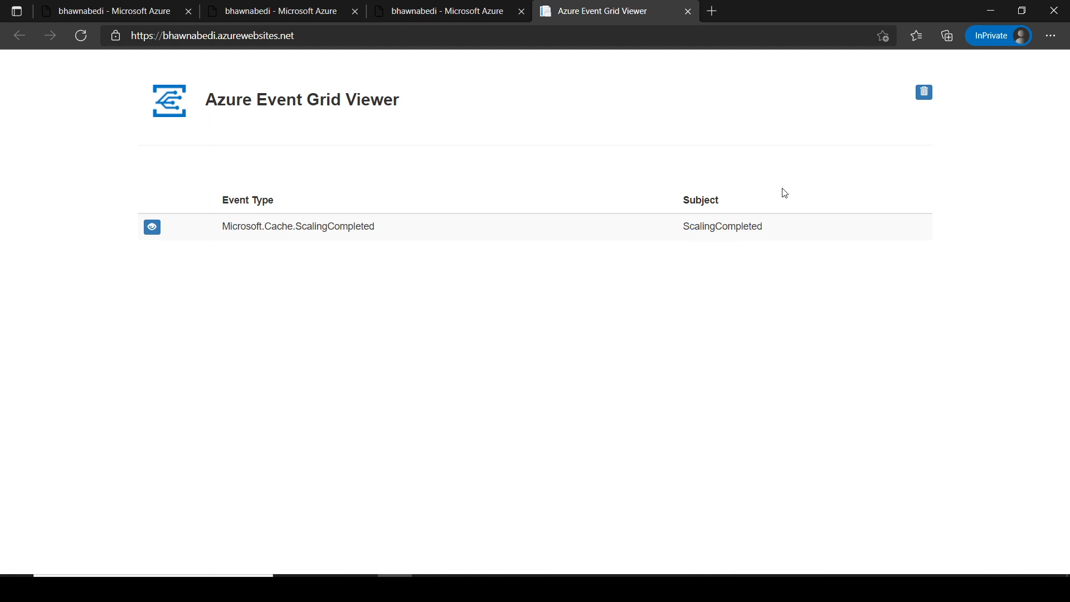
{"action": "left_click", "coordinate": [152, 228]}
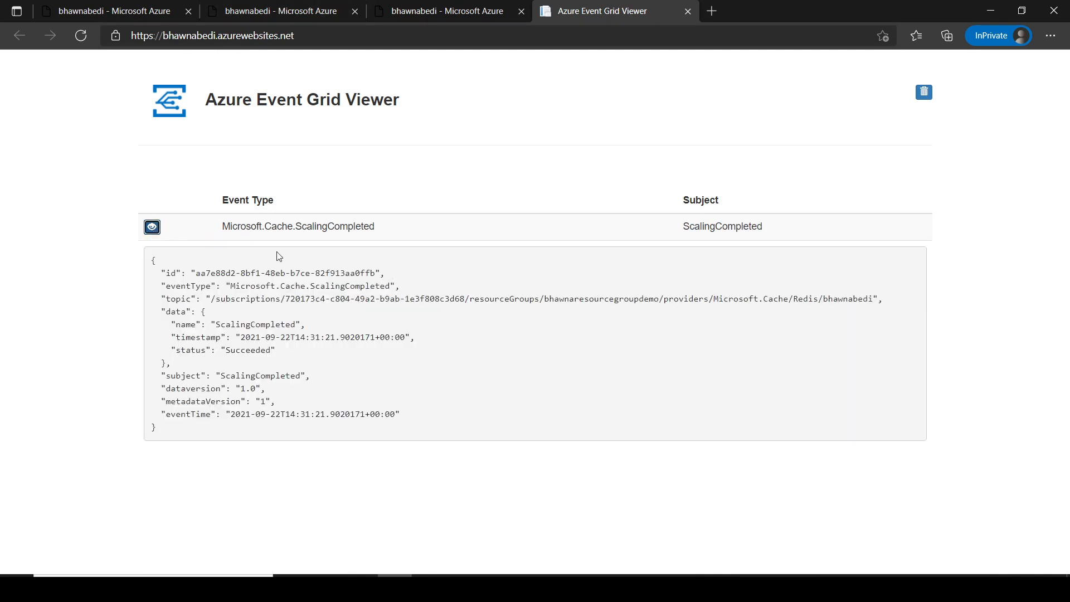
{"action": "left_click_drag", "start_coordinate": [223, 227], "coordinate": [383, 238]}
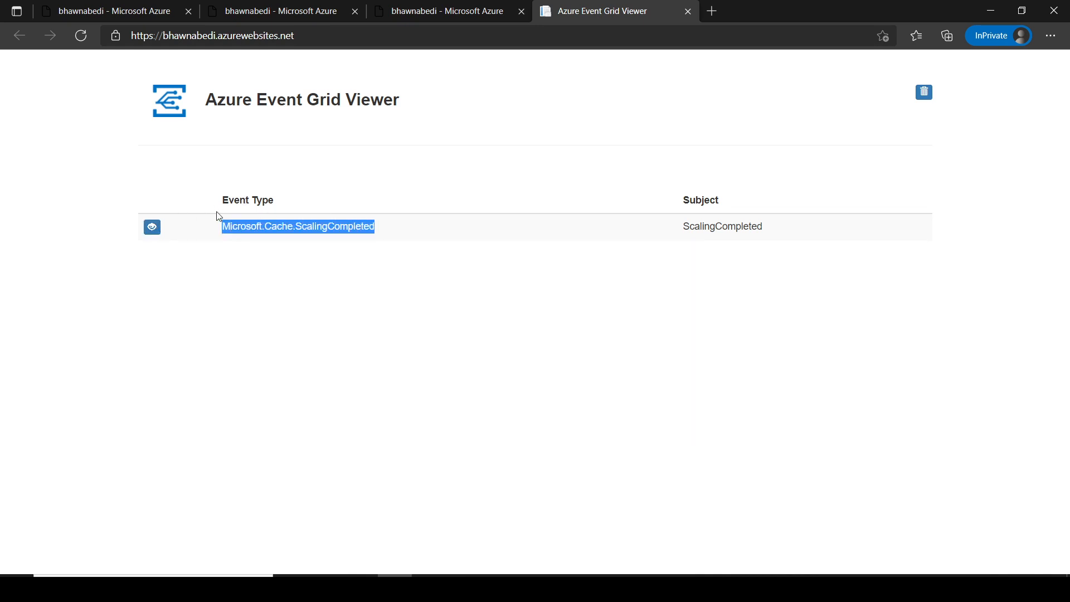
{"action": "left_click", "coordinate": [222, 238]}
{"action": "left_click_drag", "start_coordinate": [222, 237], "coordinate": [403, 231]}
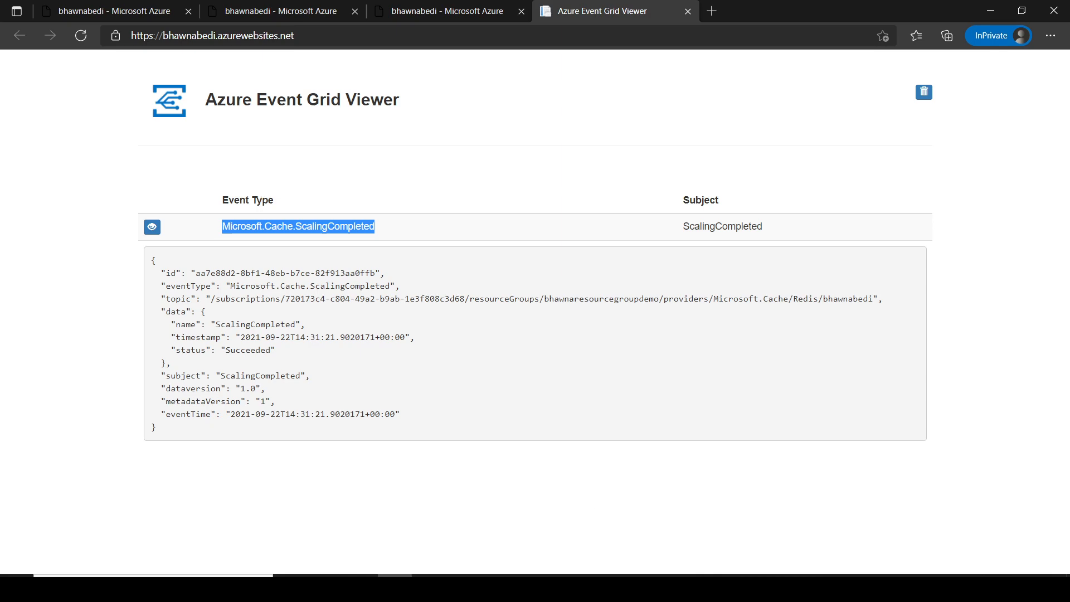
Switch to the DataCopyinAzure presentation in PowerPoint and show slide 3 on the concepts in Azure Event Grid
{"action": "left_click", "coordinate": [567, 588]}
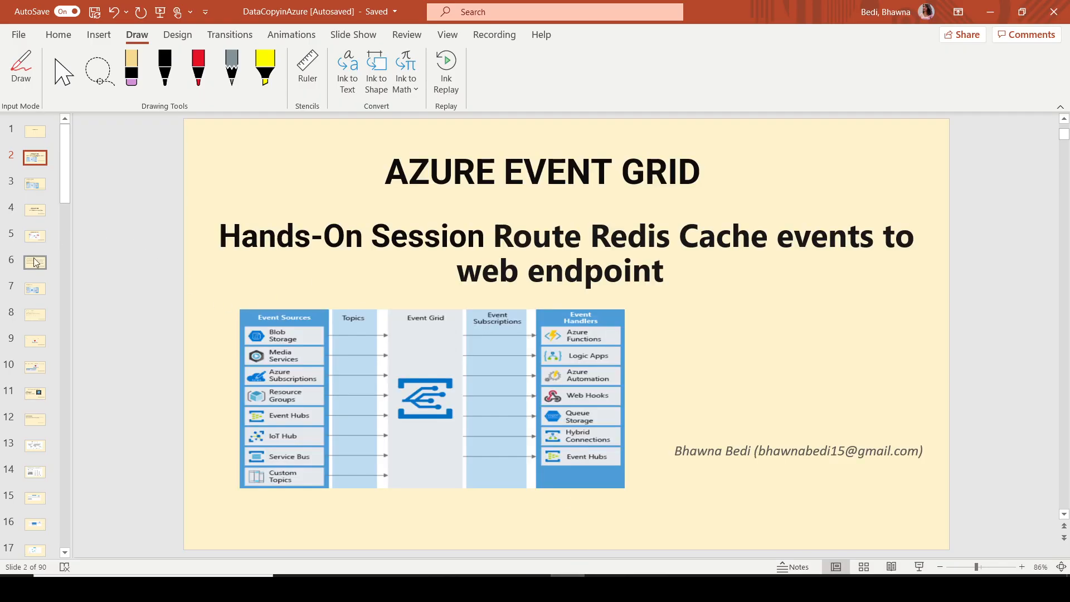
{"action": "left_click", "coordinate": [40, 188]}
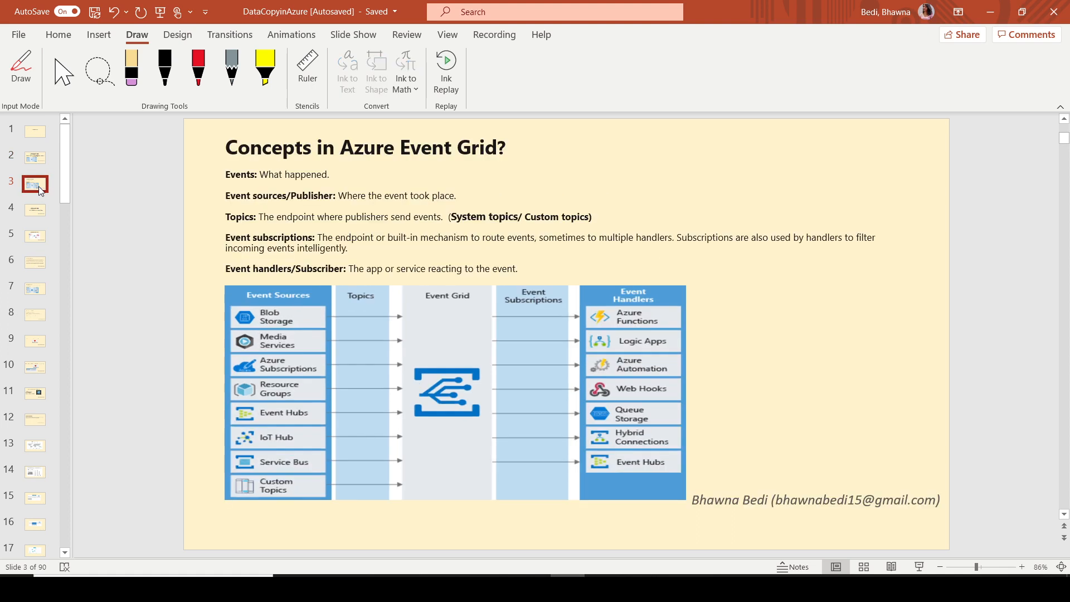